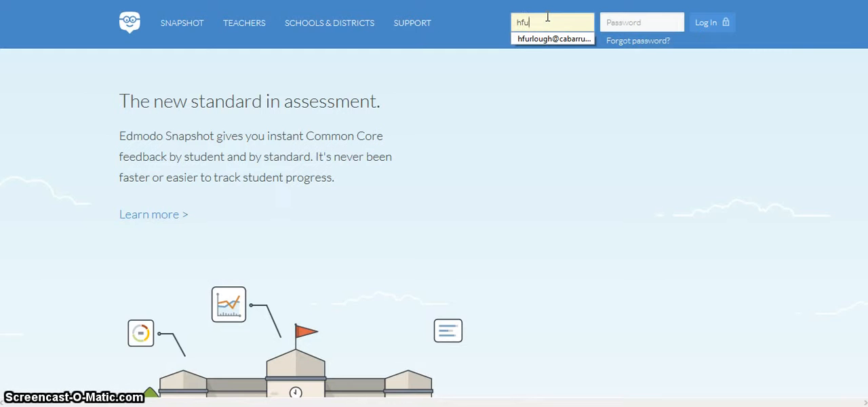
- Log in with the teacher account's e-mail address and password
left_click(541, 42)
left_click(634, 18)
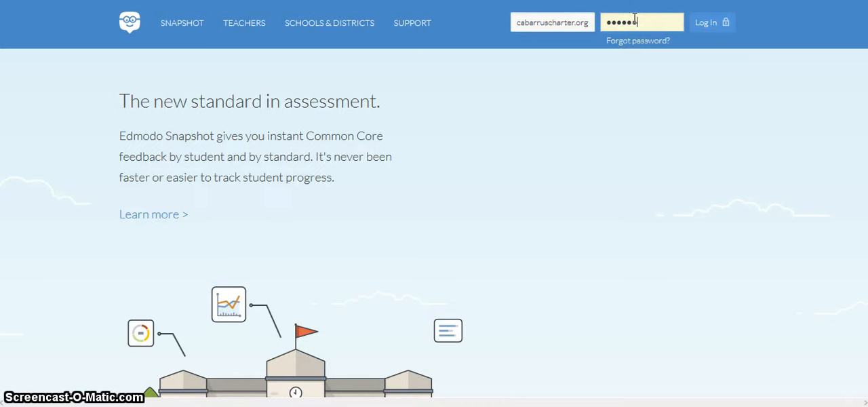
key("Return")
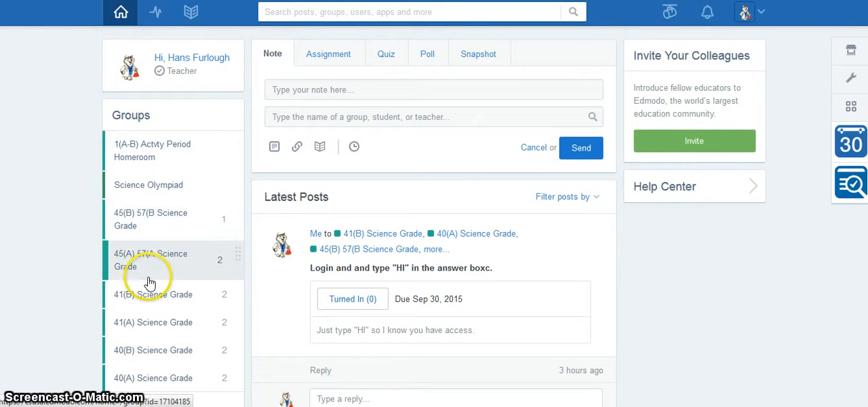
- Open the group management list and remove the 1(A-B) Actvty Period Homeroom group from the favorites
scroll(151, 282, "down", 2)
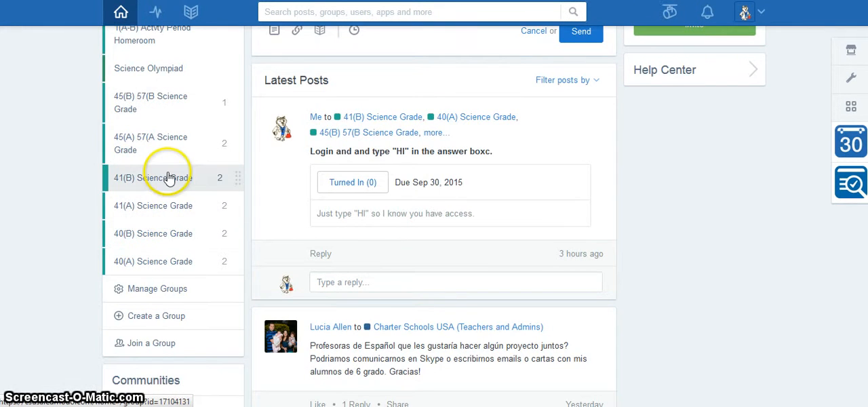
left_click(156, 294)
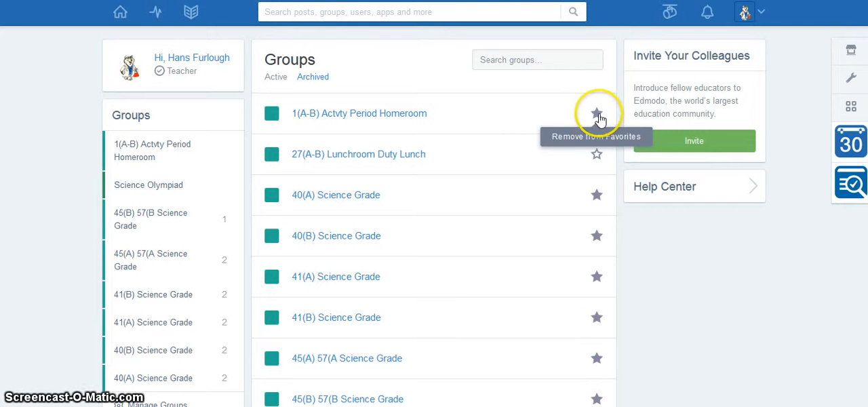
left_click(597, 115)
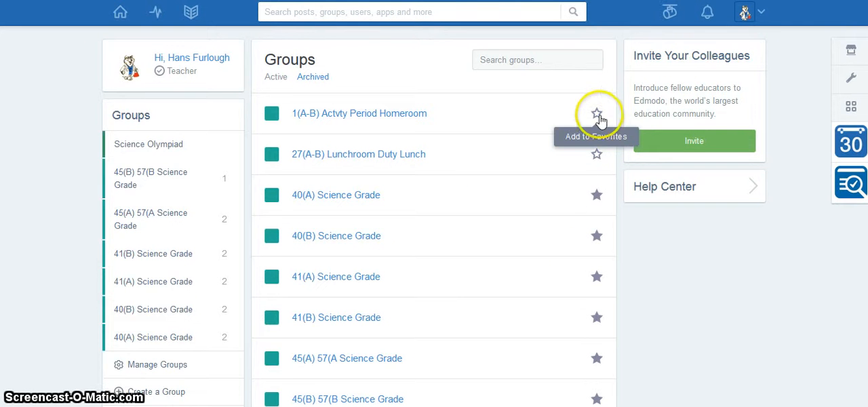
left_click(599, 117)
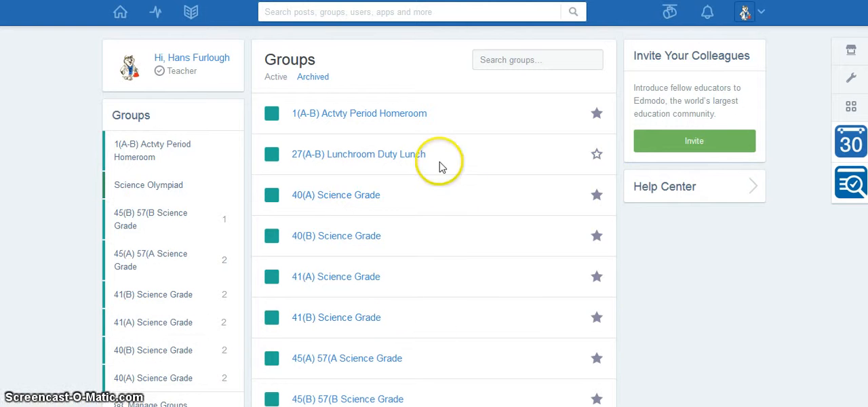
scroll(159, 159, "down", 2)
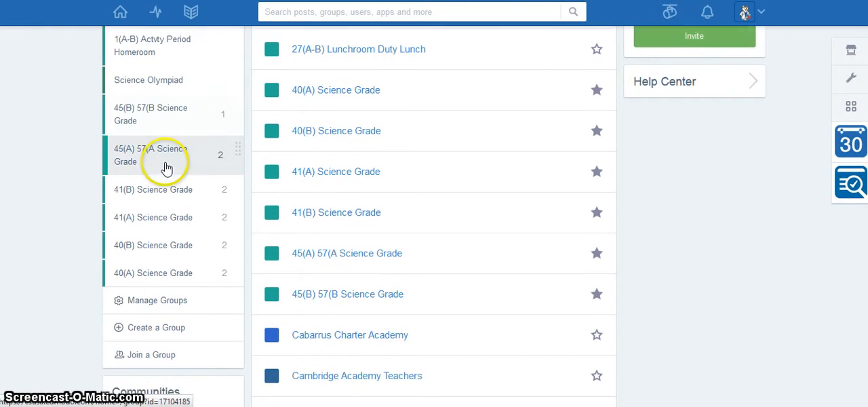
scroll(164, 165, "up", 2)
left_click(597, 113)
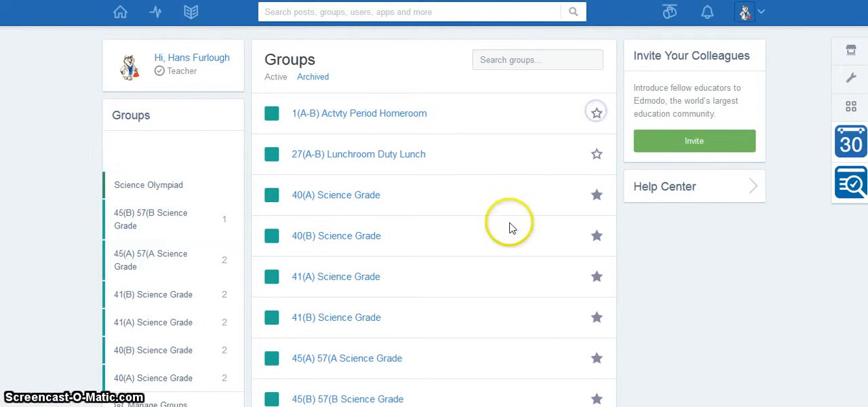
- Fill in the new-group form with a group name, grade range 5th - 8th and subject area Health and PE, and close it without creating the group
scroll(512, 229, "down", 4)
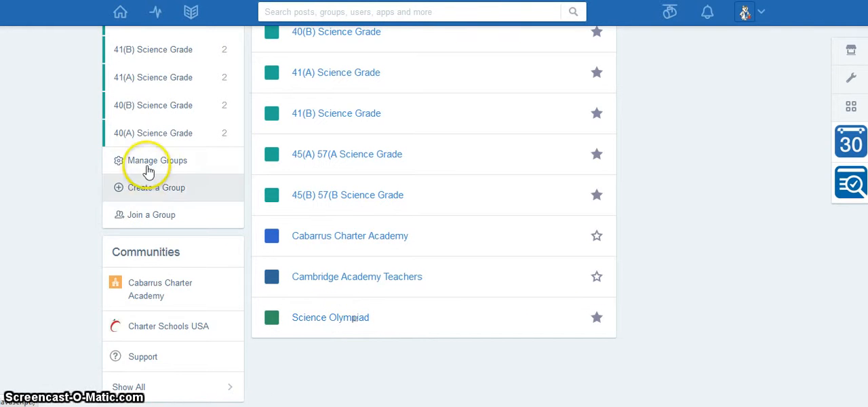
left_click(145, 189)
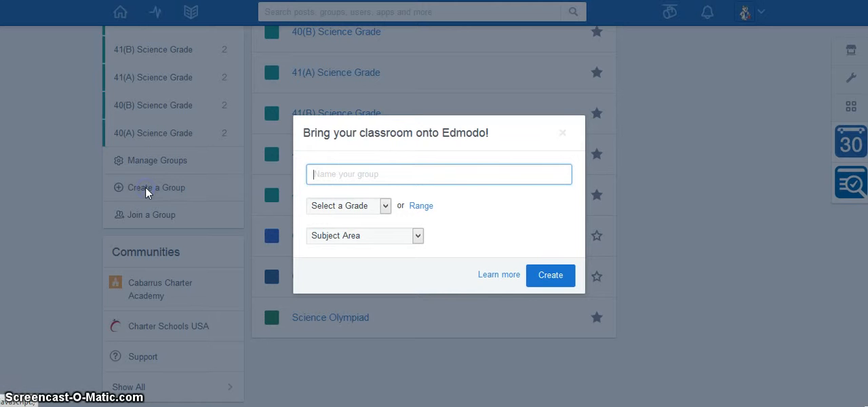
left_click(364, 172)
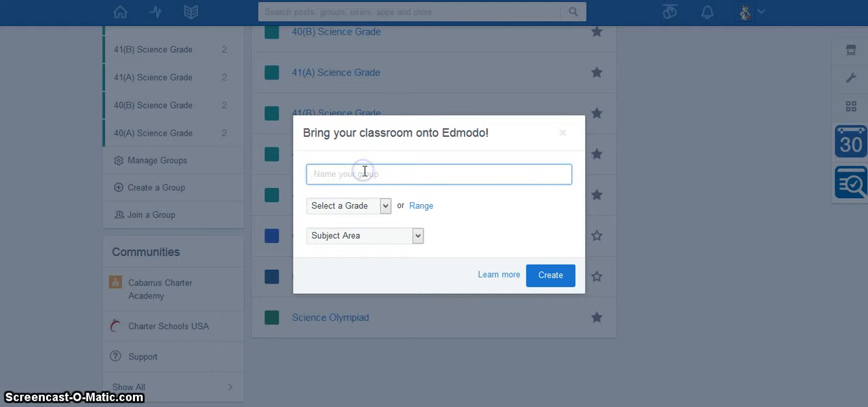
left_click(336, 174)
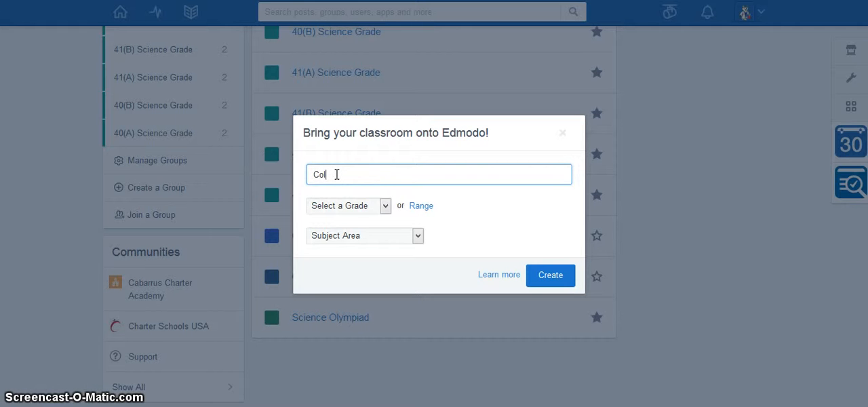
left_click(358, 207)
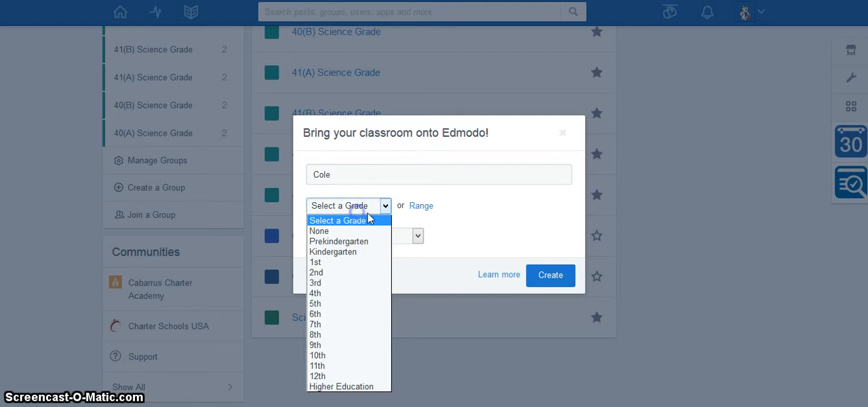
left_click(426, 205)
left_click_drag(381, 219, 476, 219)
left_click(343, 219)
left_click_drag(344, 224, 420, 219)
left_click(380, 241)
left_click(368, 300)
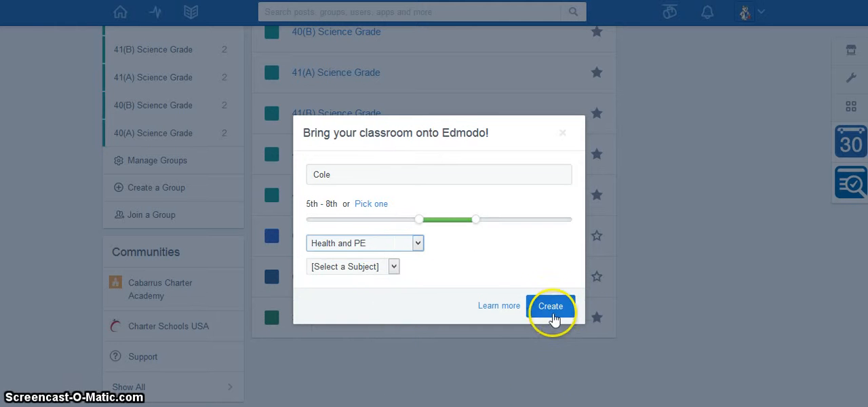
left_click(564, 136)
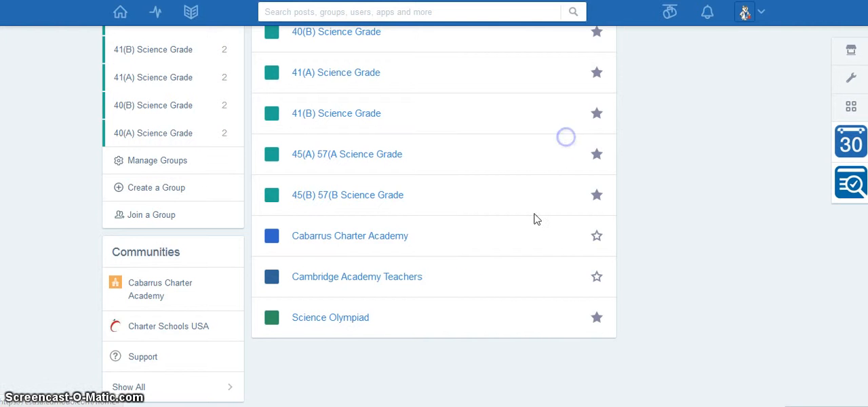
- Open the Science Olympiad group and look through its group posts
left_click(332, 323)
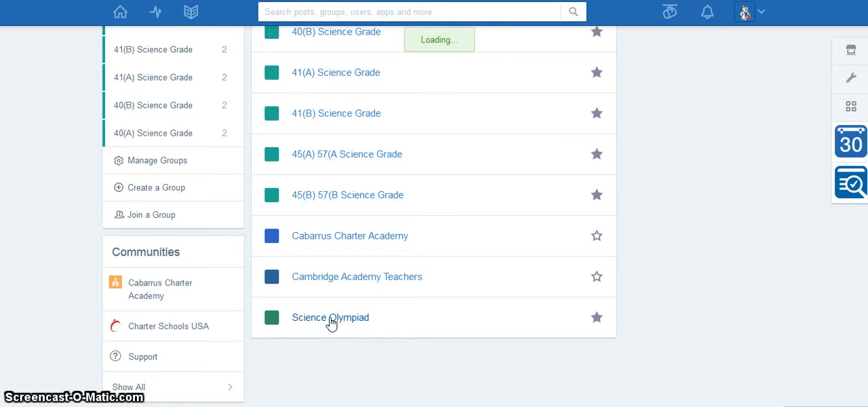
left_click(271, 238)
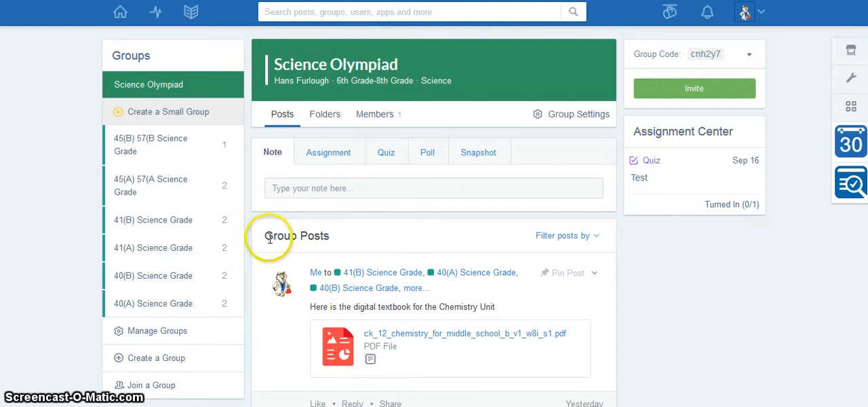
scroll(268, 241, "down", 2)
scroll(268, 242, "up", 2)
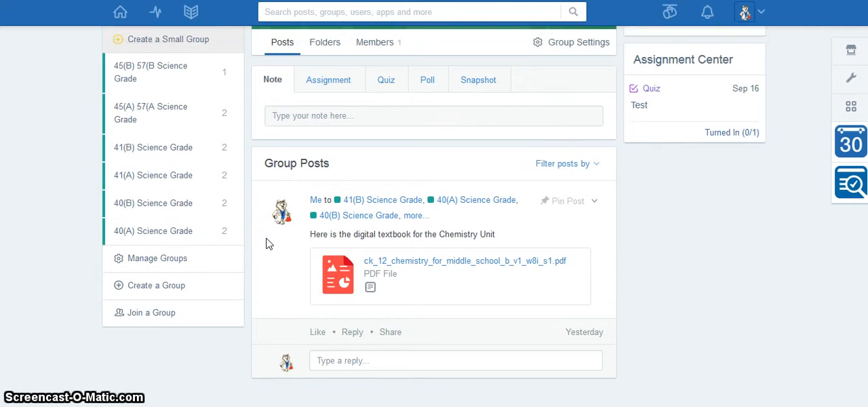
scroll(268, 241, "down", 2)
left_click(361, 253)
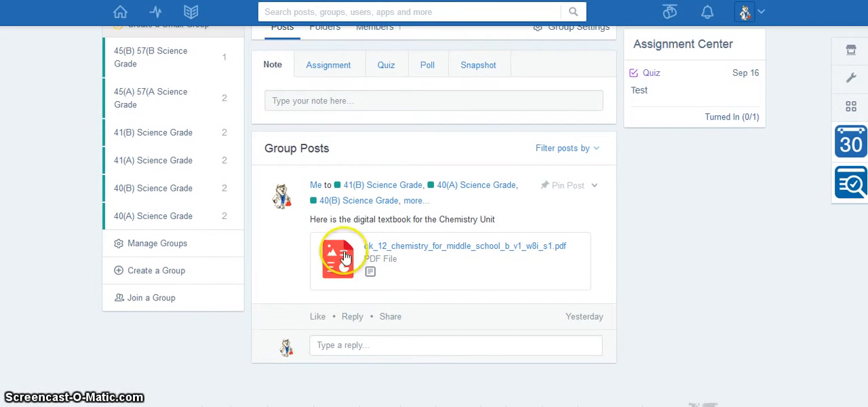
scroll(326, 166, "up", 1)
- Write a note to the Science Olympiad group reading "Next practice will be 9/22/15 Tuesday"
left_click(305, 159)
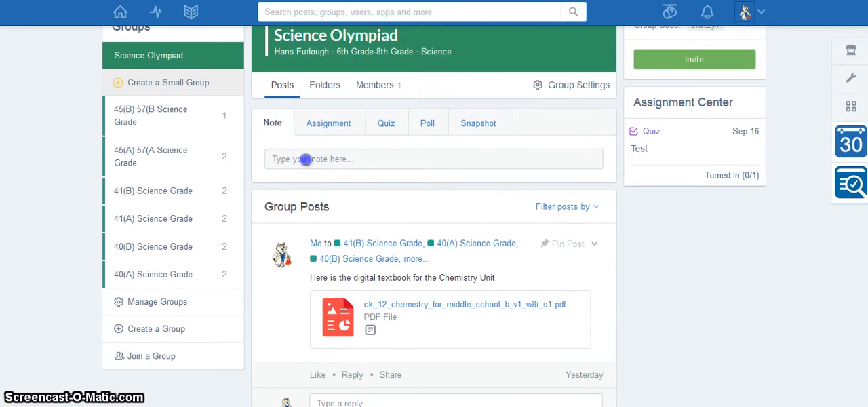
left_click(353, 159)
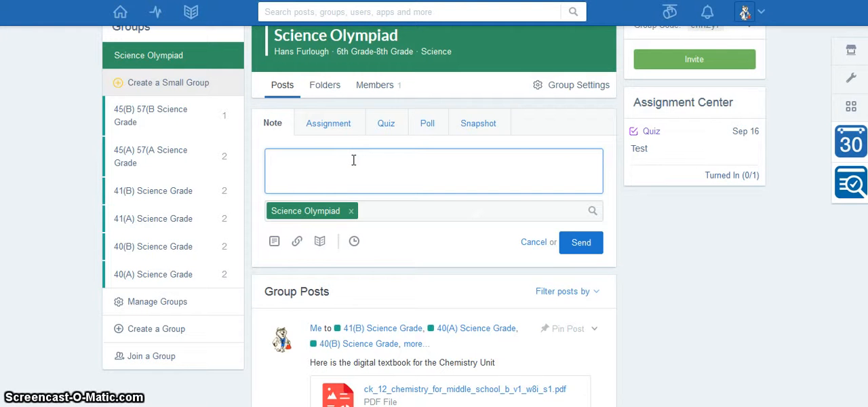
type("Ne")
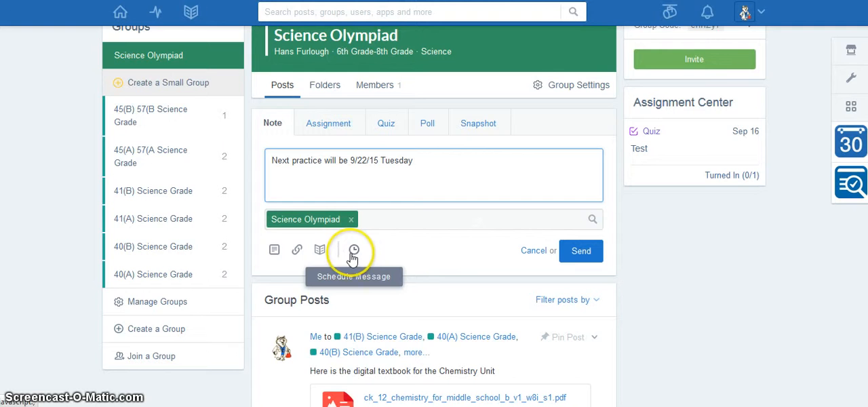
- Attach the web link sciencenc.com to the note and remove the attachment again
left_click(296, 250)
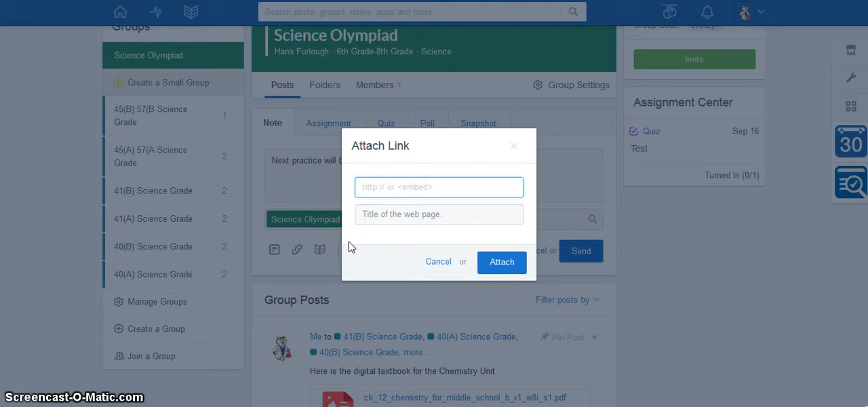
left_click(402, 189)
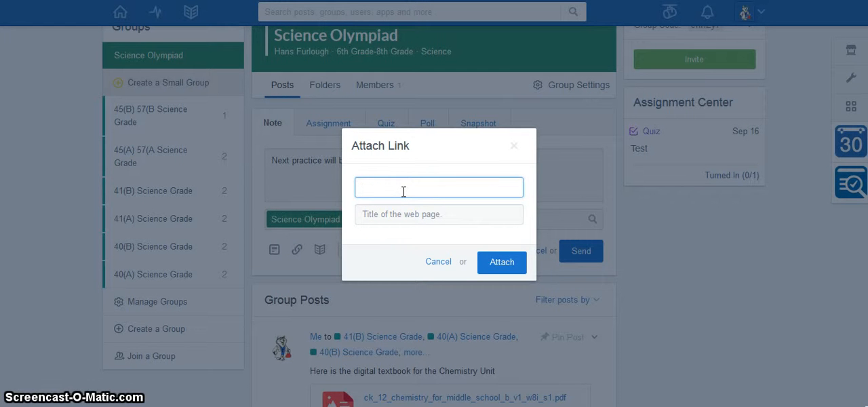
type("sciencenc.com")
left_click(404, 213)
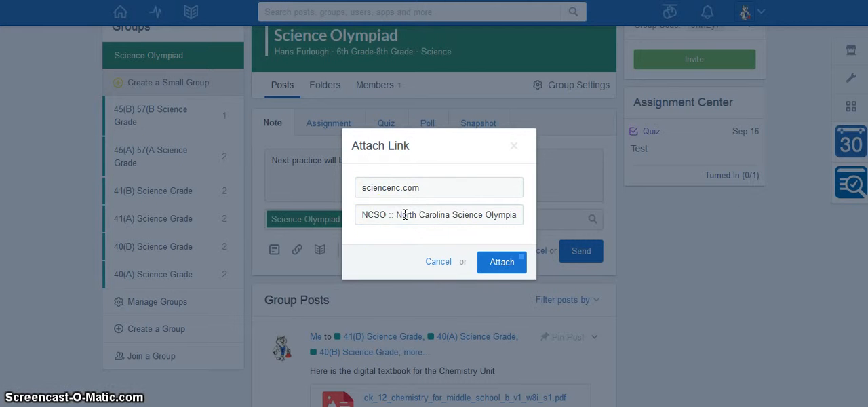
left_click(503, 262)
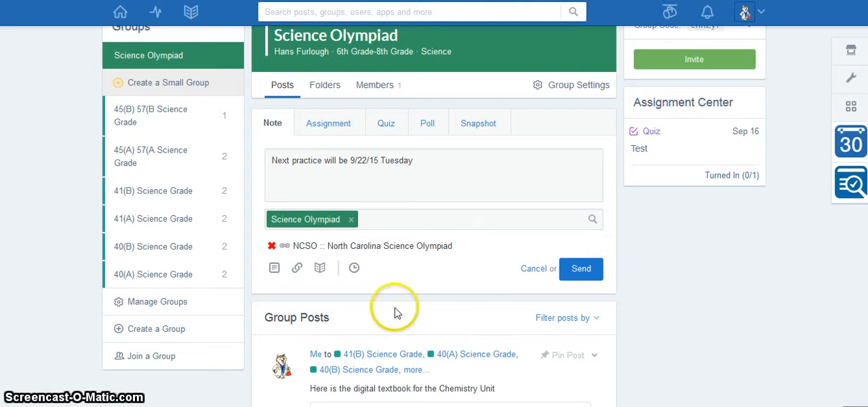
left_click(272, 246)
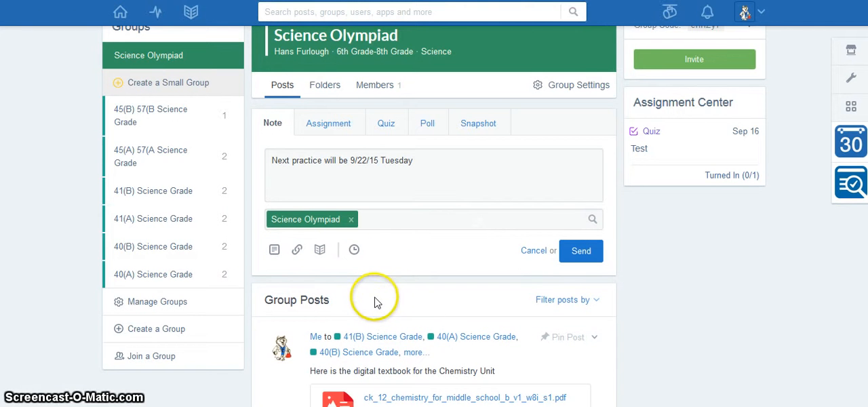
- Try adding a teacher as an extra recipient of the note, look up a second one, and clear both from the recipients
left_click(396, 222)
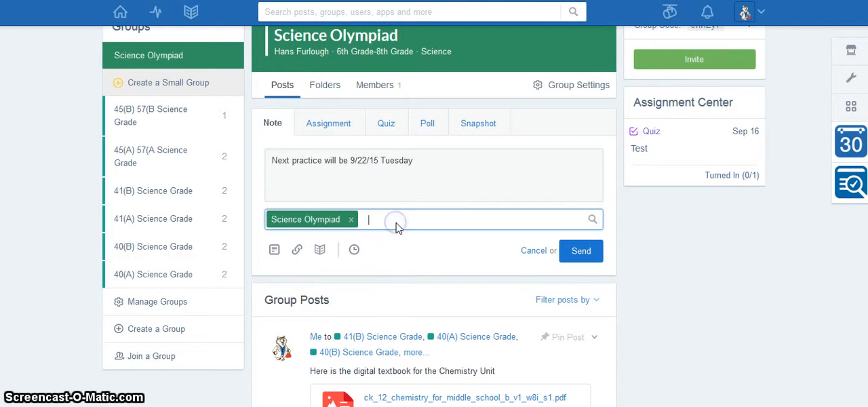
type("hans")
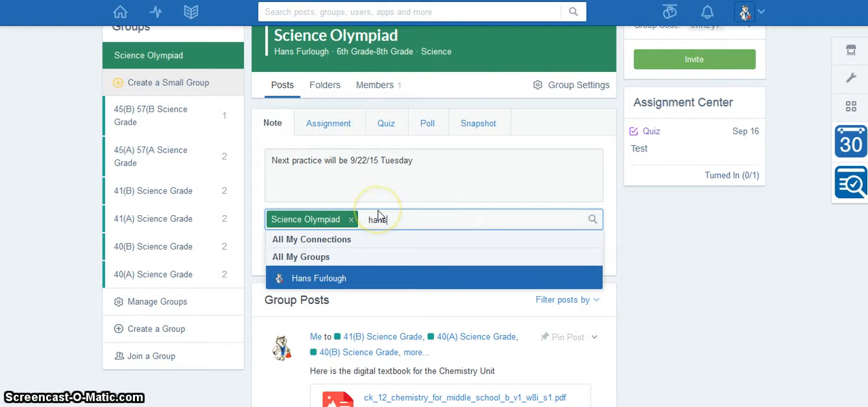
left_click(338, 281)
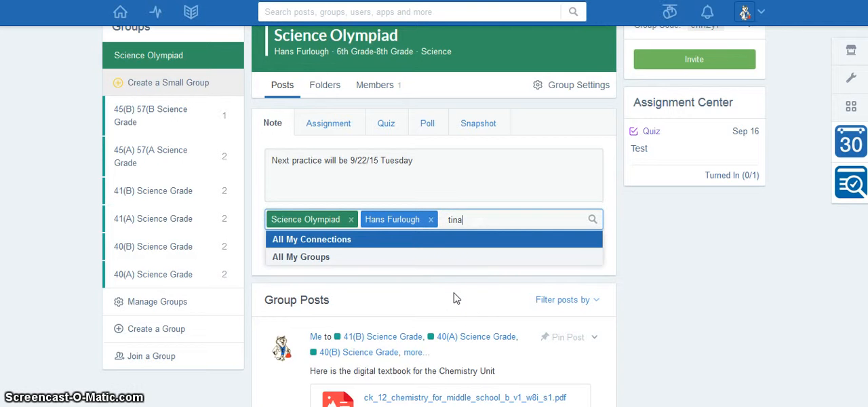
key("BackSpace")
key("BackSpace")
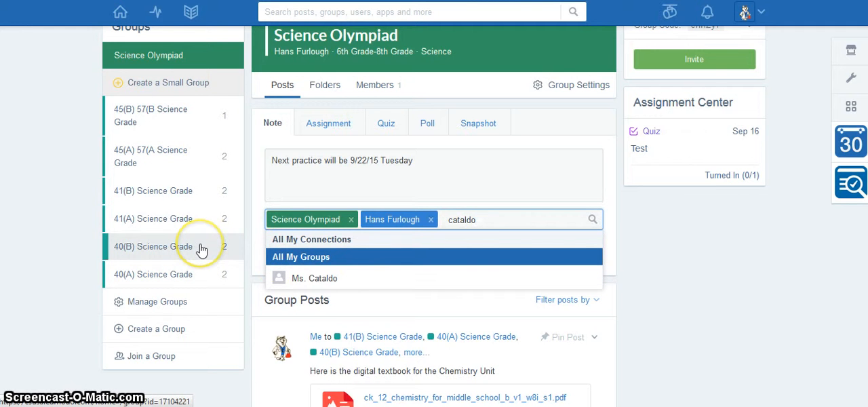
key("Down")
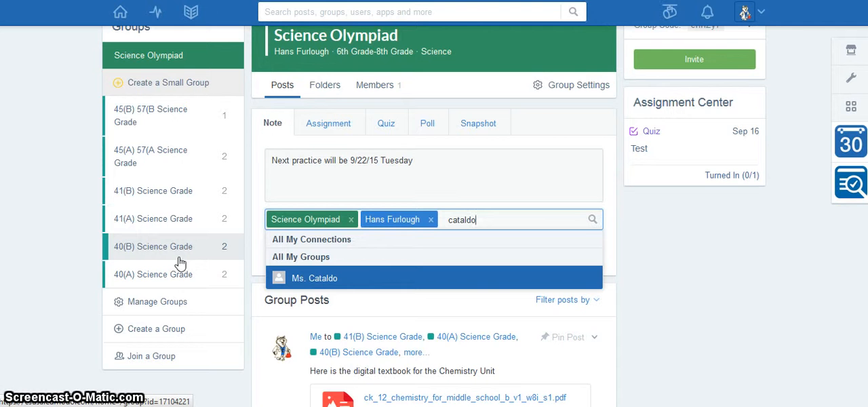
scroll(180, 263, "up", 1)
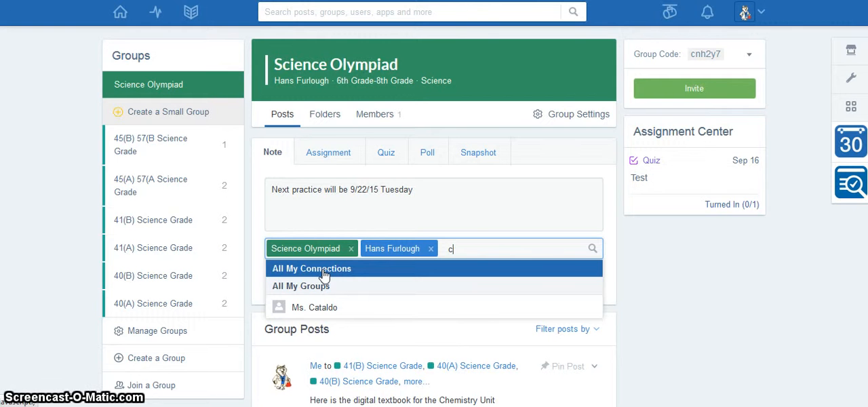
key("BackSpace")
key("BackSpace")
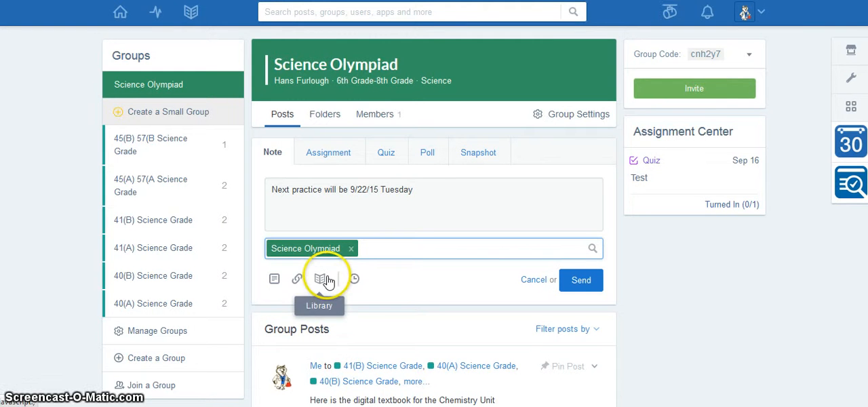
- Send the practice note to the Science Olympiad group
left_click(576, 281)
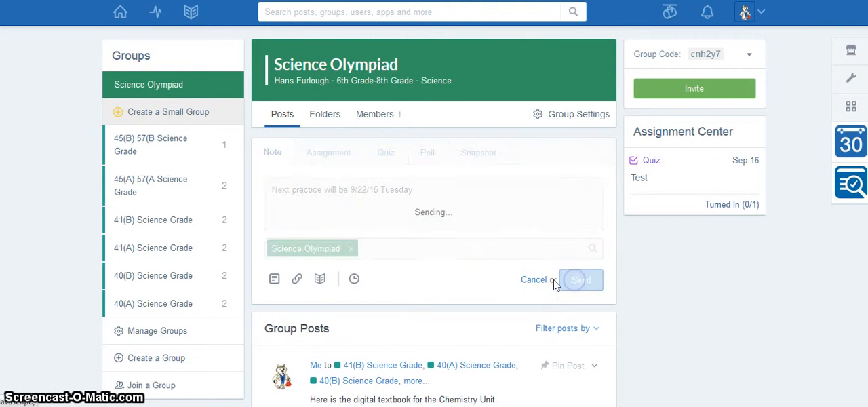
- Start an assignment for the Science Olympiad group titled "Read Rules" with the due date 09/22/2015
left_click(337, 154)
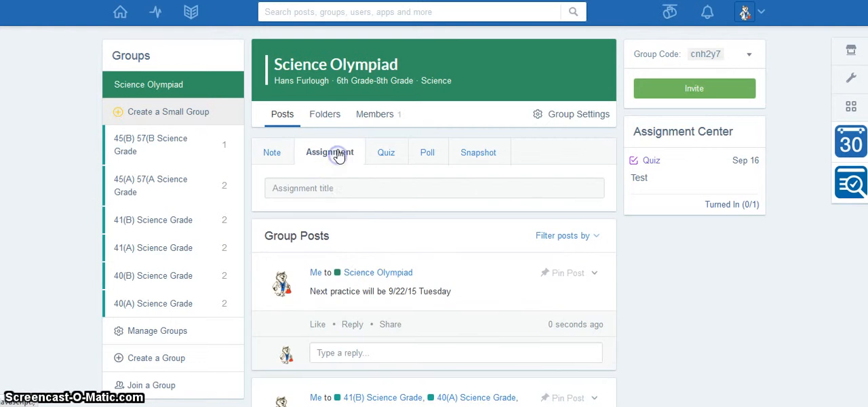
left_click(350, 188)
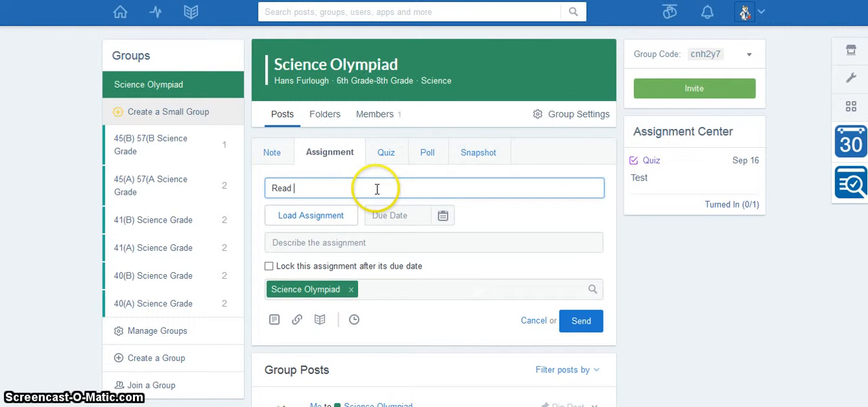
type("Read Rules")
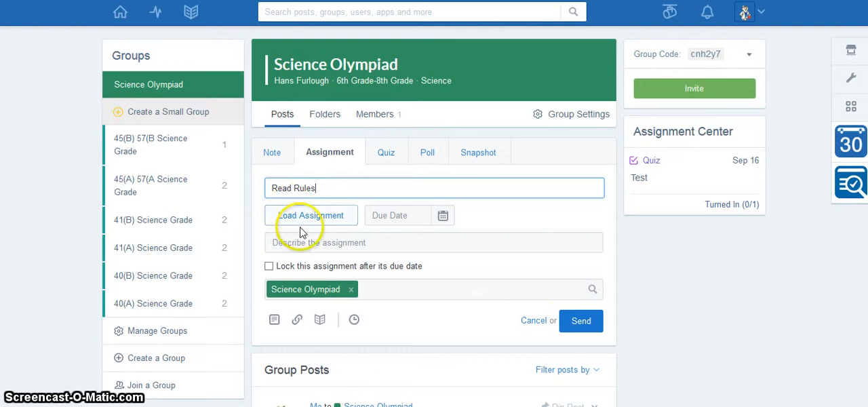
left_click(288, 221)
left_click(404, 215)
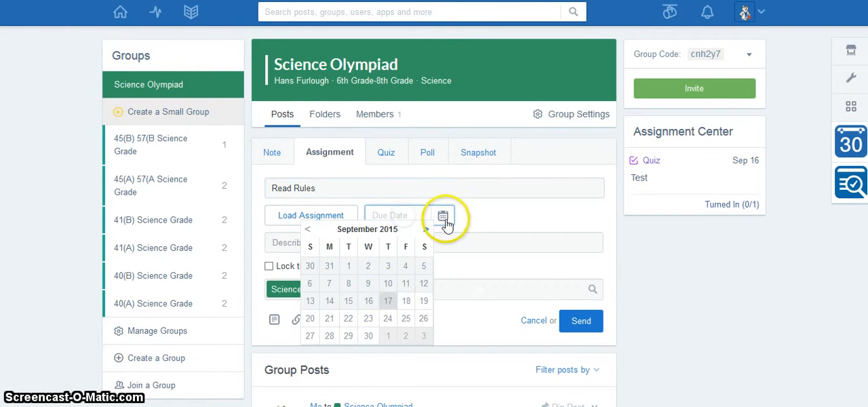
left_click(348, 318)
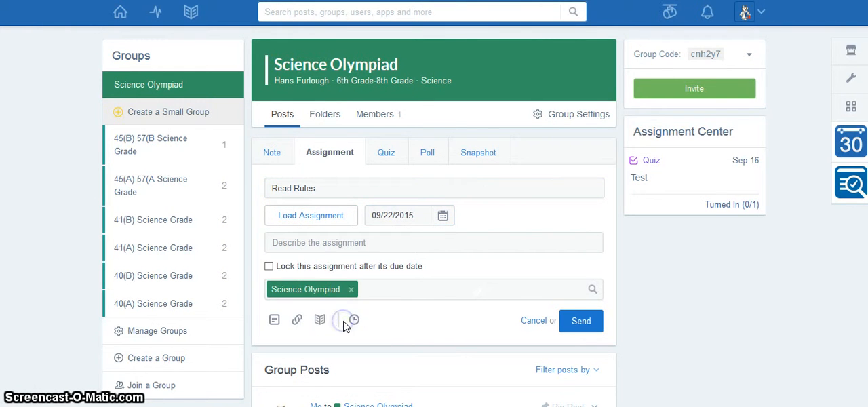
- Describe the assignment as "Read Rules and post desired events.", lock it after its due date, and send it
left_click(327, 246)
type("Read Rules and post")
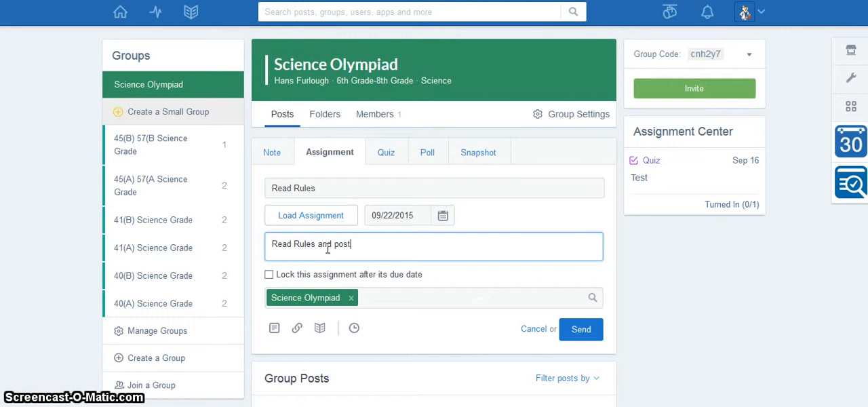
type("desired events")
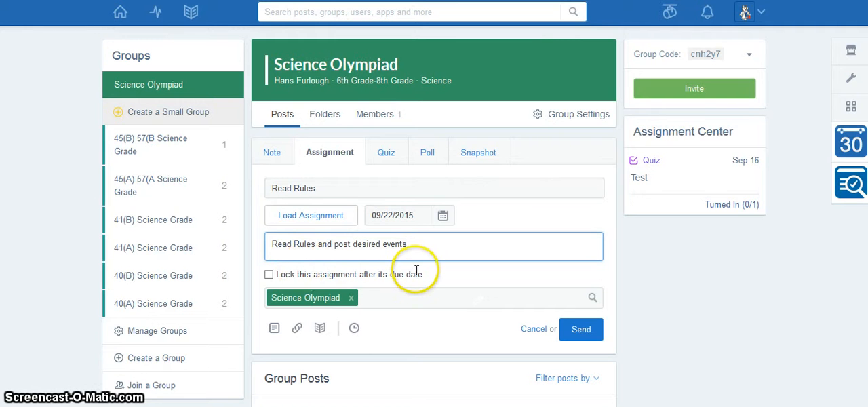
type(".")
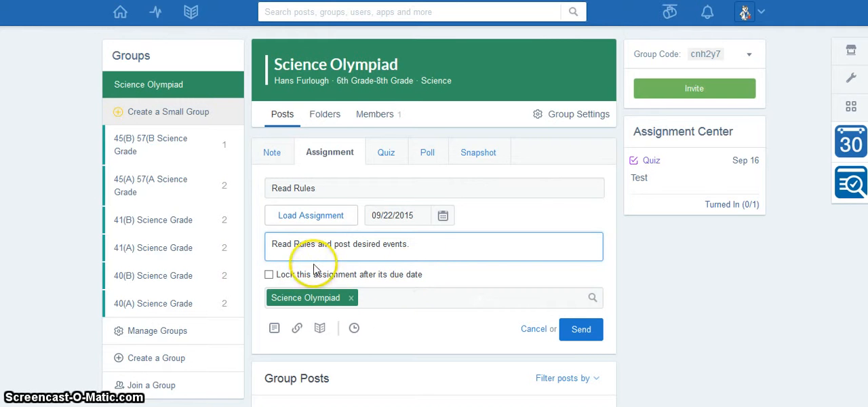
left_click(269, 275)
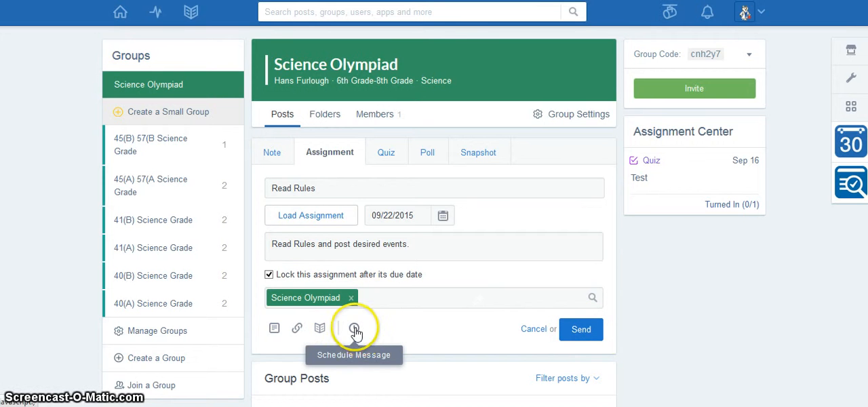
left_click(576, 335)
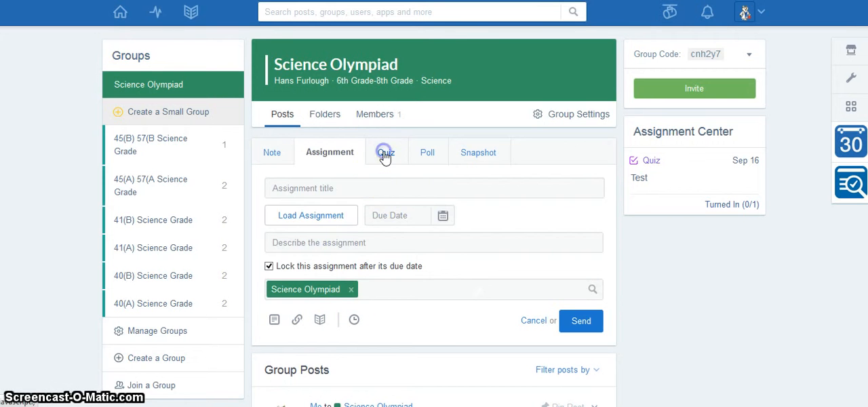
- Create a new quiz for the group and add a first question of the Fill in the blank type
left_click(384, 155)
left_click(316, 190)
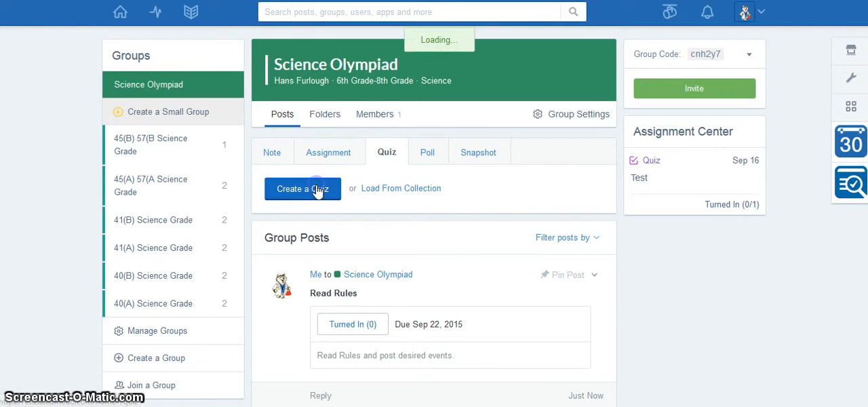
left_click(320, 131)
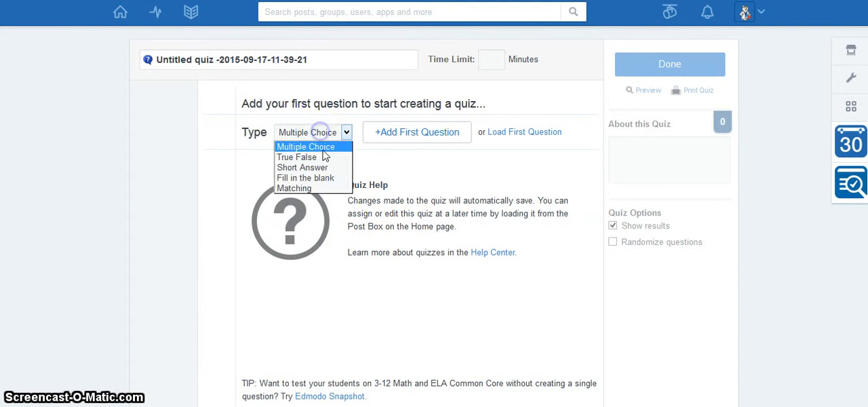
left_click(323, 156)
left_click(319, 132)
left_click(321, 168)
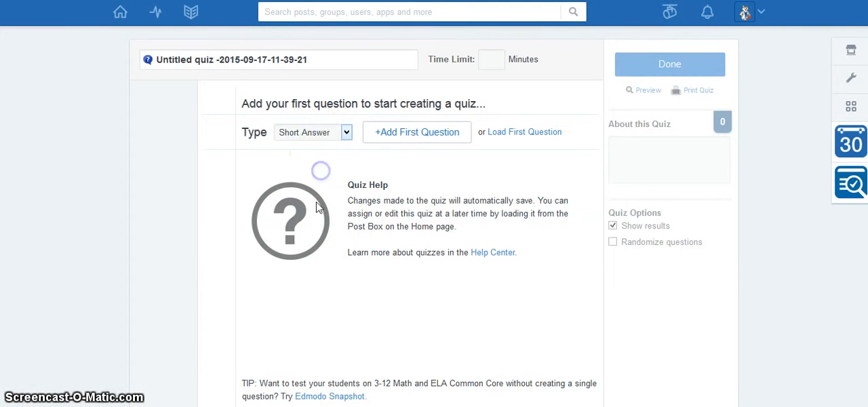
left_click(312, 132)
left_click(311, 176)
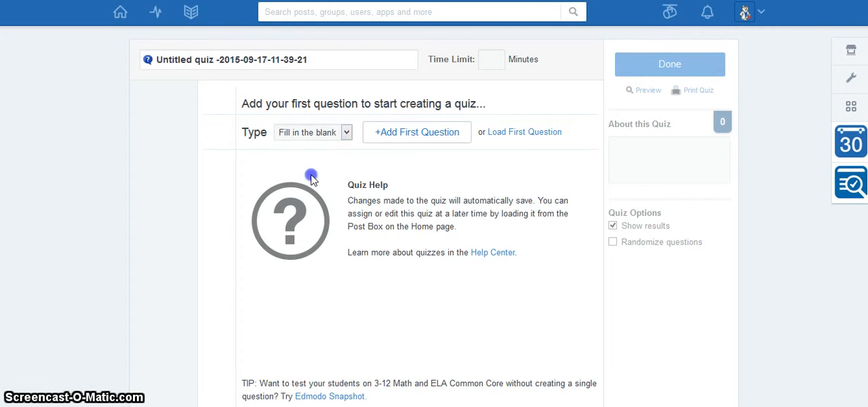
left_click(405, 135)
- Write the question prompt "your name is _____" and fill the blank with a first name as the correct answer
left_click(393, 208)
left_click(325, 92)
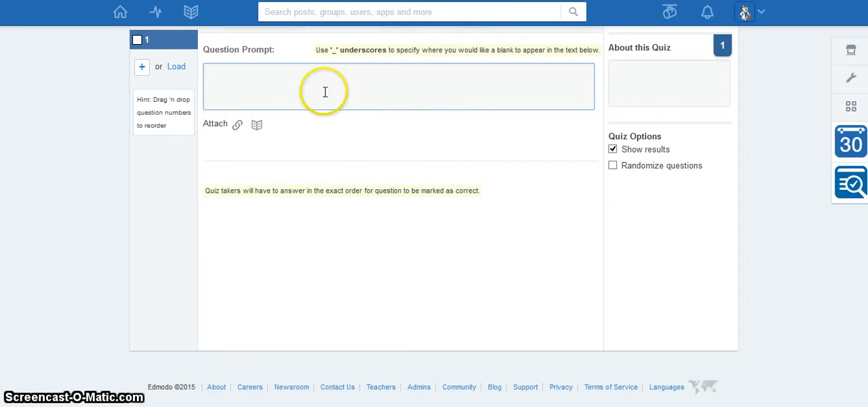
type("your")
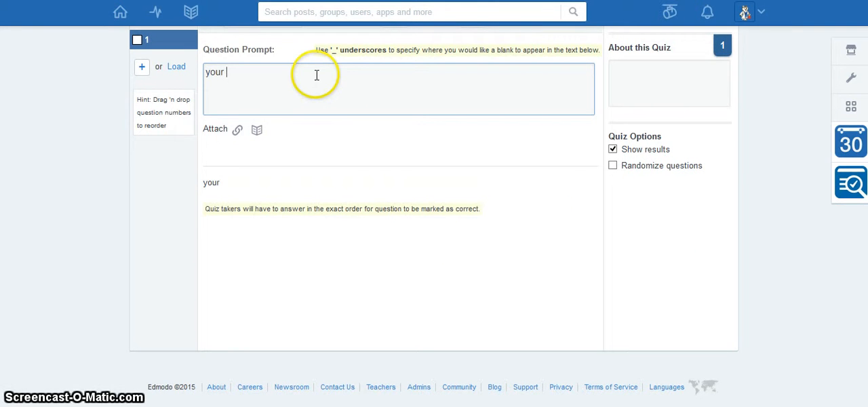
type(" name is _")
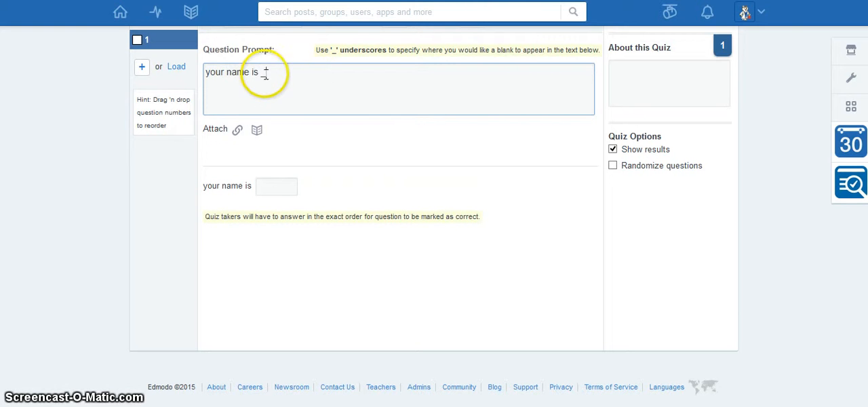
left_click(275, 187)
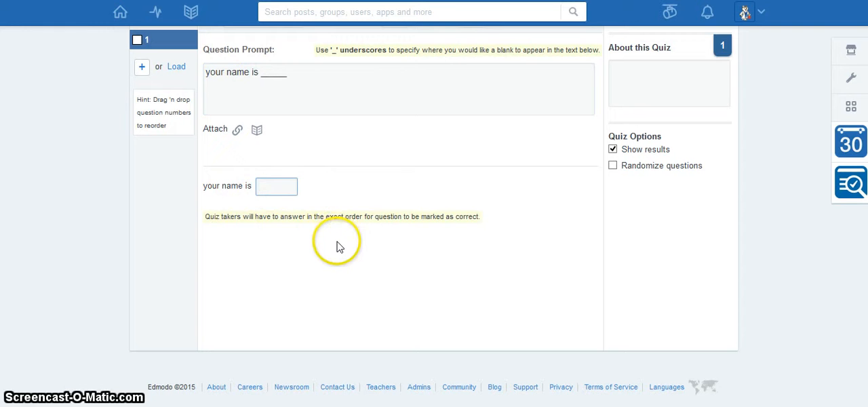
type("hans")
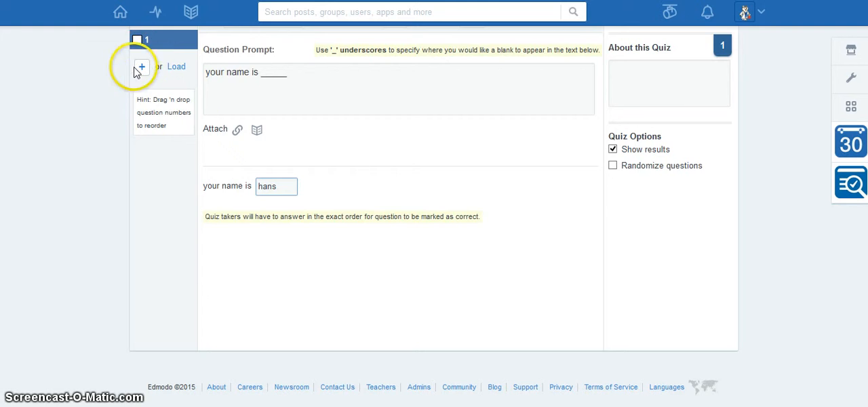
scroll(342, 179, "up", 2)
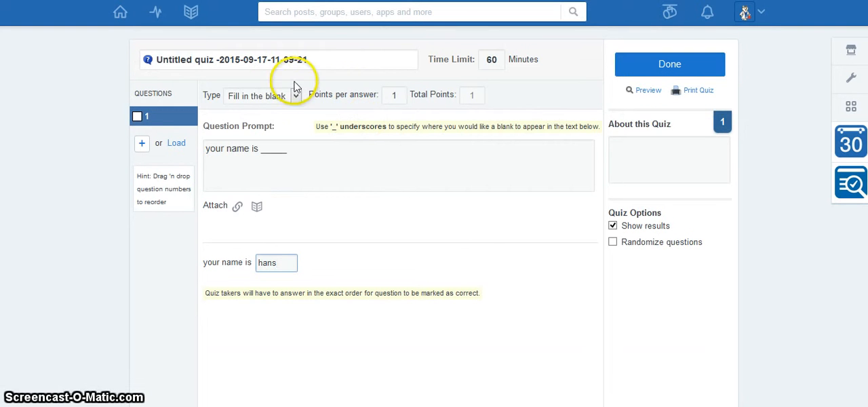
left_click(251, 101)
left_click(257, 122)
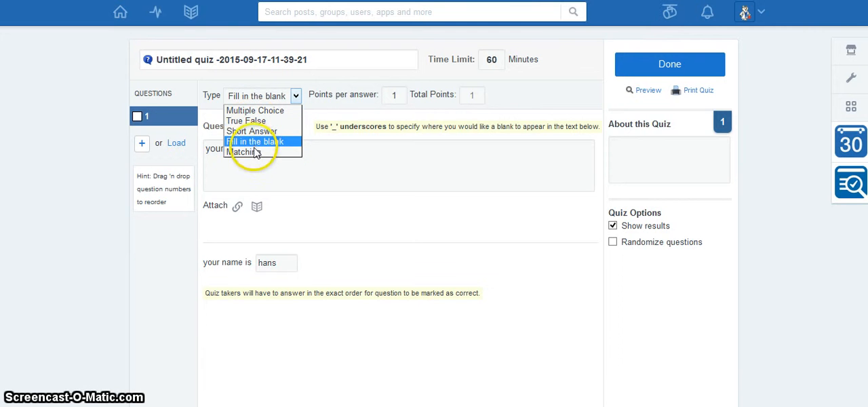
left_click(251, 142)
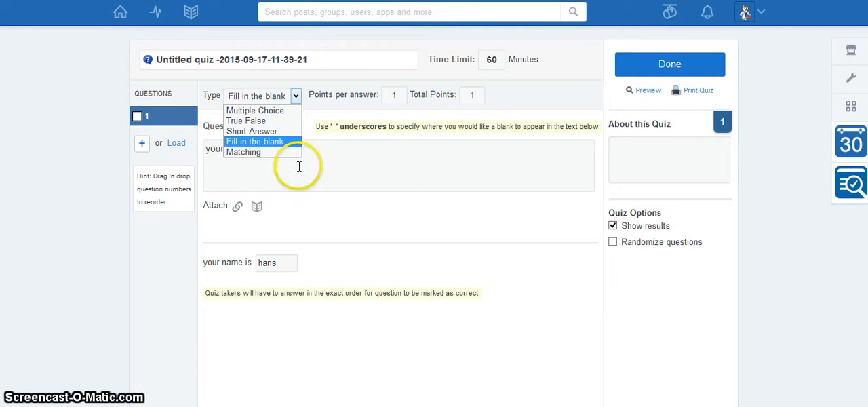
left_click(441, 153)
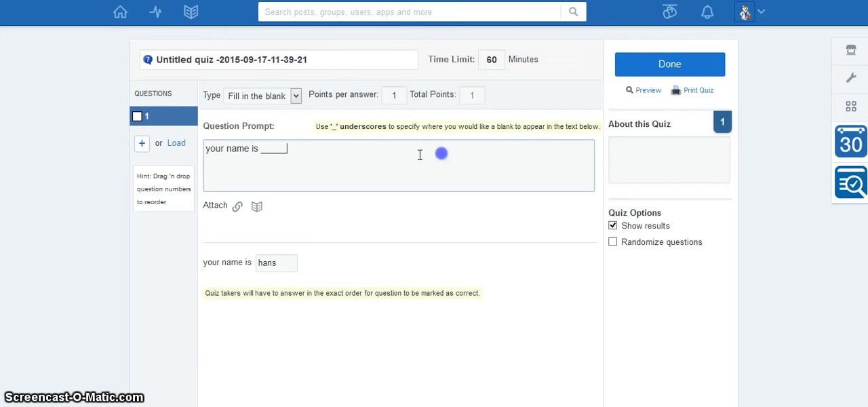
- Return to the home page, look at the group and standard fields of a Snapshot post, and cancel it
left_click(121, 11)
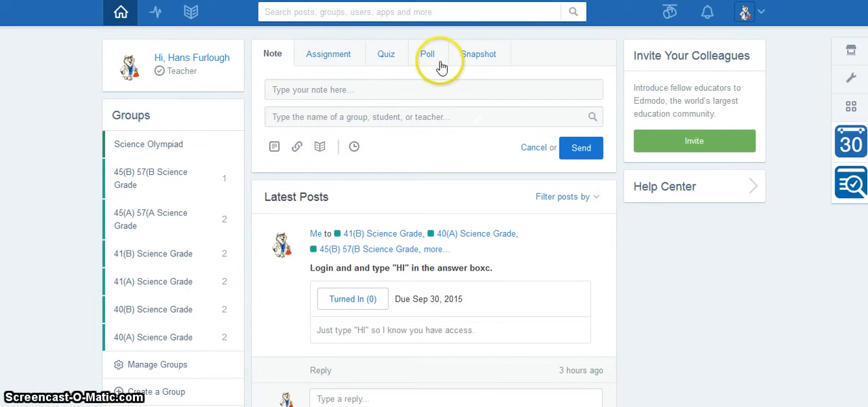
left_click(474, 58)
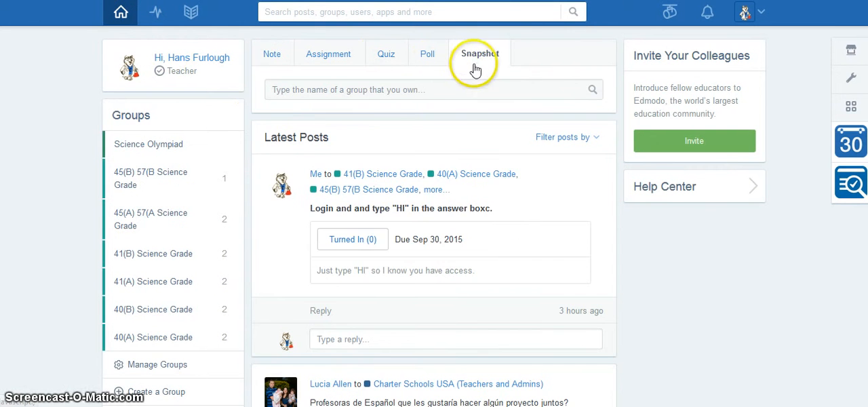
left_click(432, 90)
left_click(382, 116)
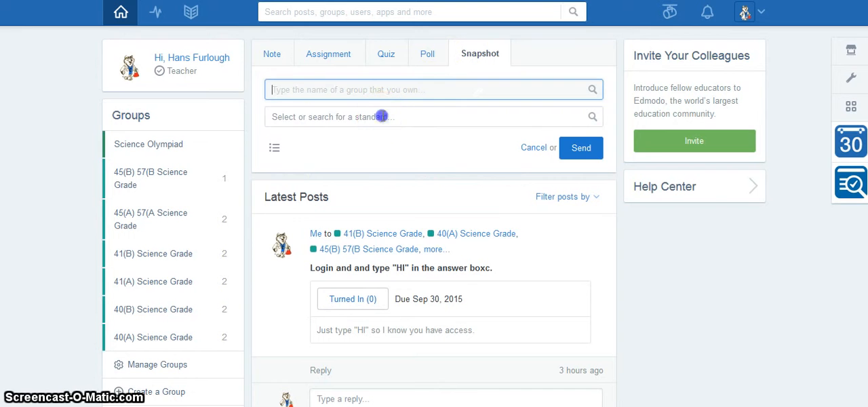
left_click(384, 165)
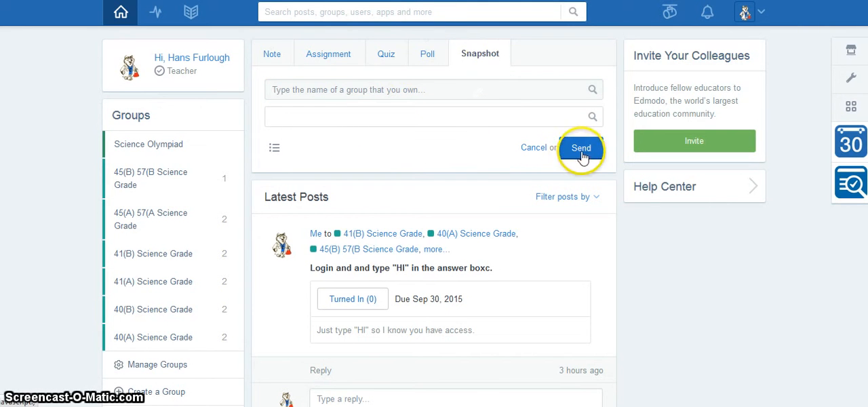
left_click(538, 149)
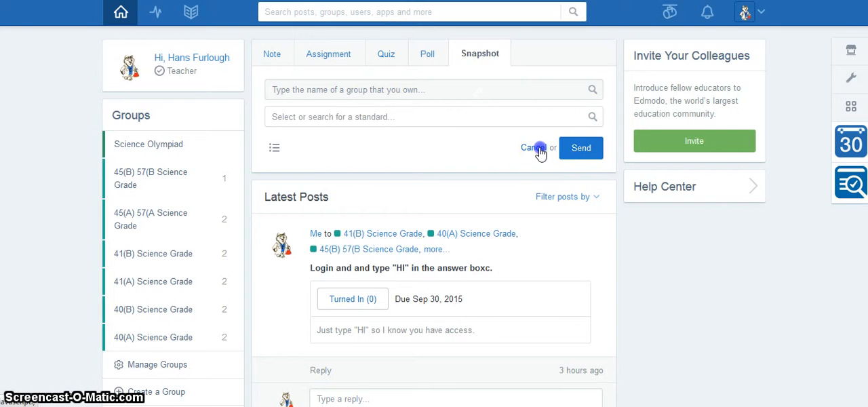
- Open Edmodo Spotlight and browse its subject categories and recommended teaching resources
left_click(670, 17)
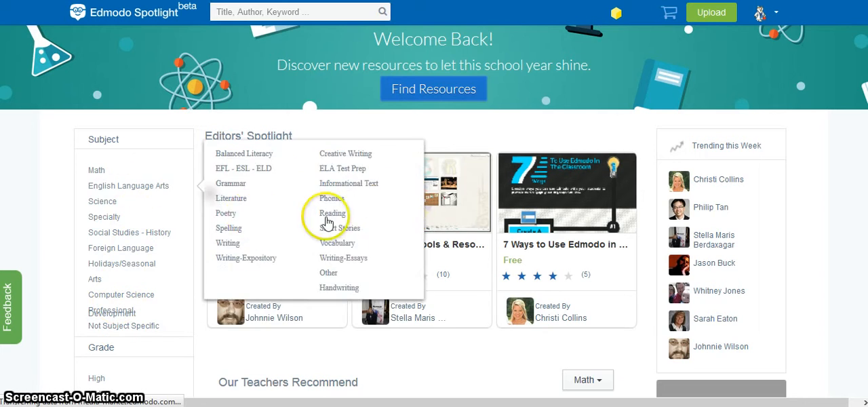
scroll(591, 266, "down", 8)
scroll(625, 275, "down", 4)
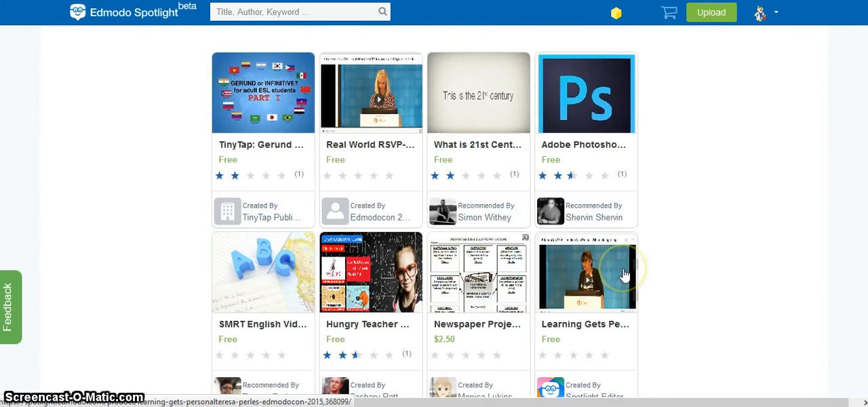
scroll(622, 273, "up", 15)
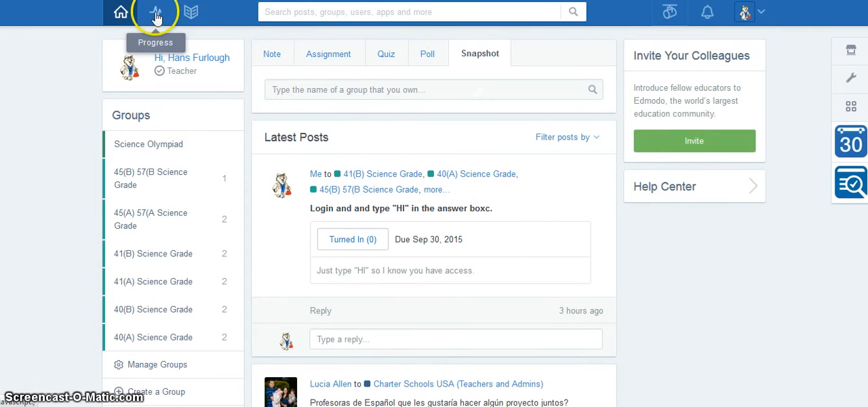
- View the library items, and open the progress gradebook of the 40(A) Science Grade group
left_click(192, 13)
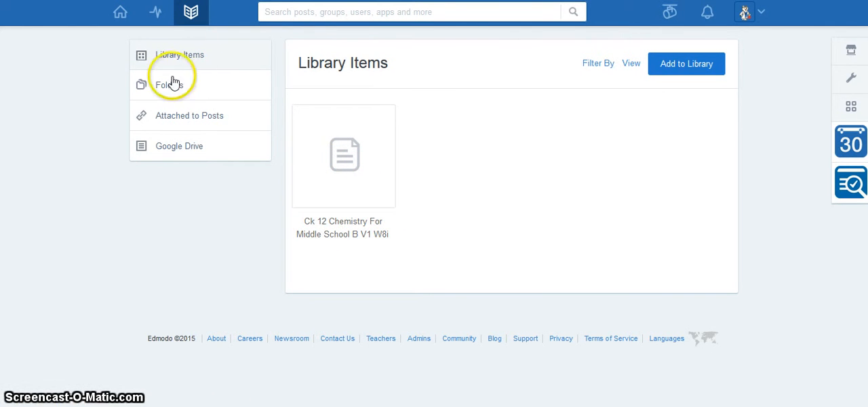
left_click(157, 12)
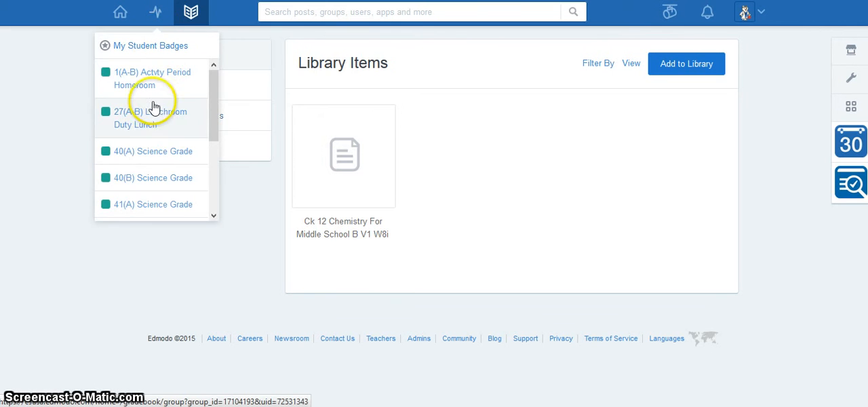
left_click(152, 157)
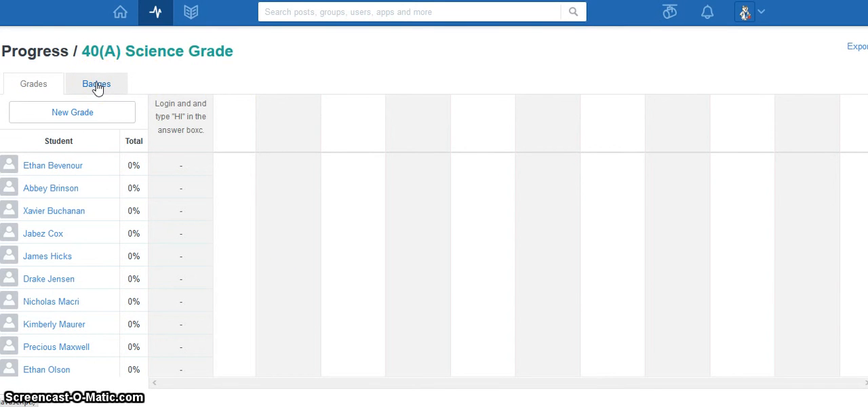
left_click(235, 194)
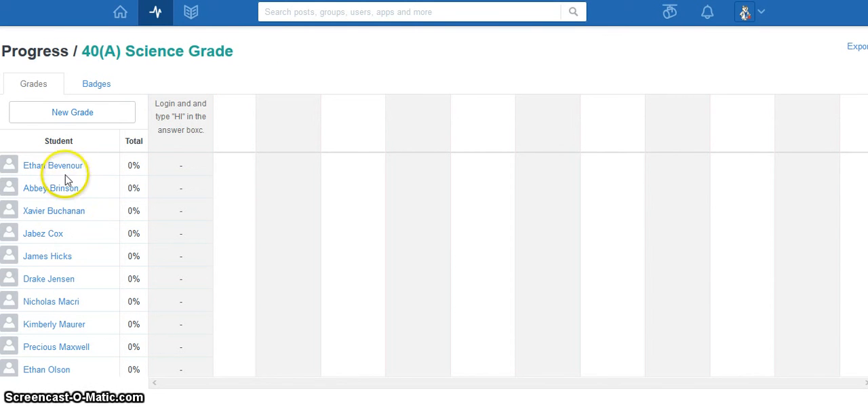
- Enter t as the first student's score for the Login and type "HI" assignment
left_click(180, 167)
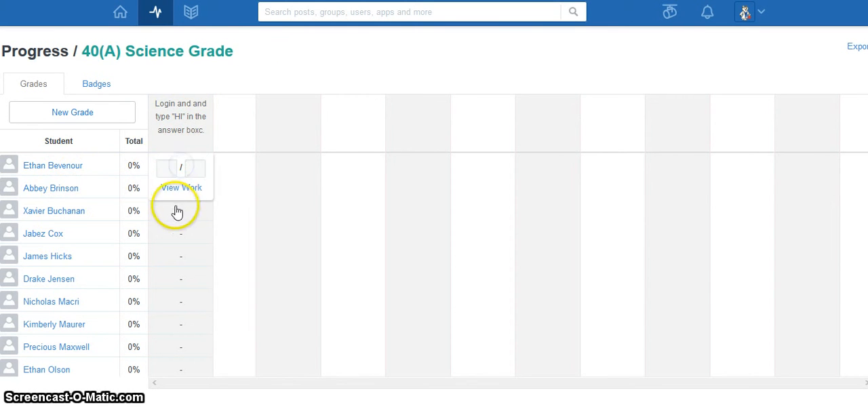
left_click(169, 169)
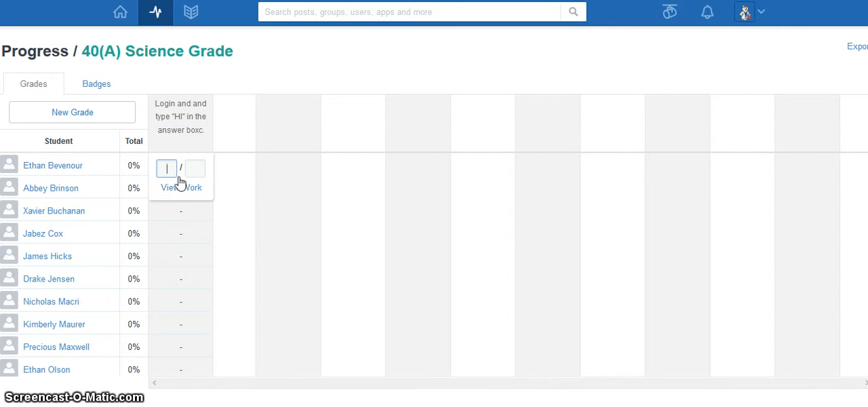
type("1")
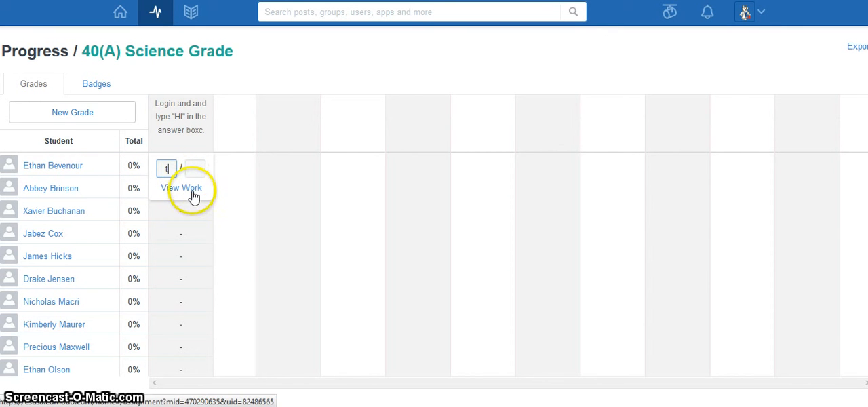
left_click(262, 245)
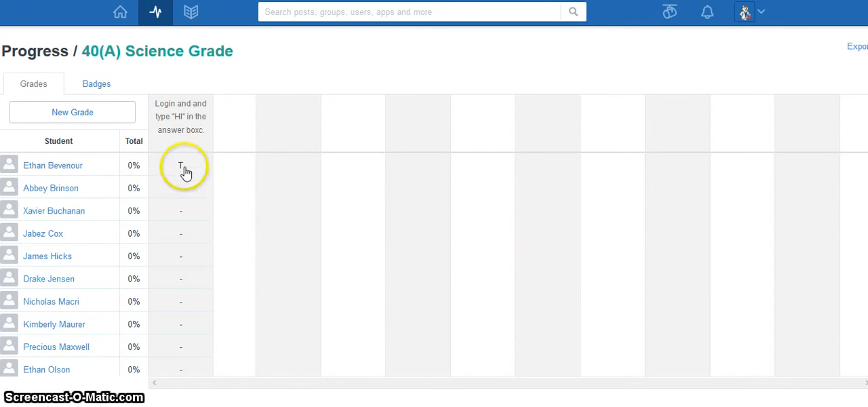
- Set the first student's grade for the "HI" assignment to 9 out of 10
left_click(185, 171)
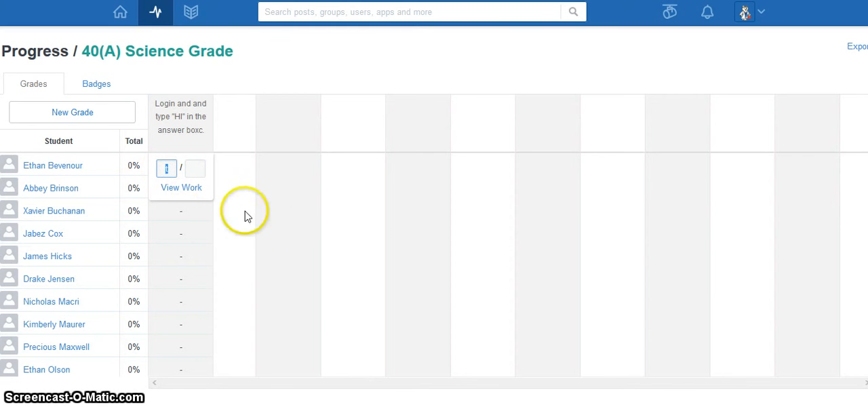
left_click(197, 170)
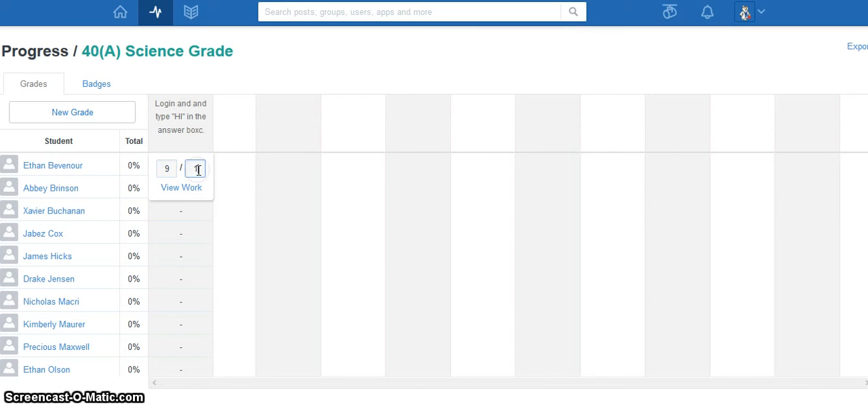
left_click(261, 189)
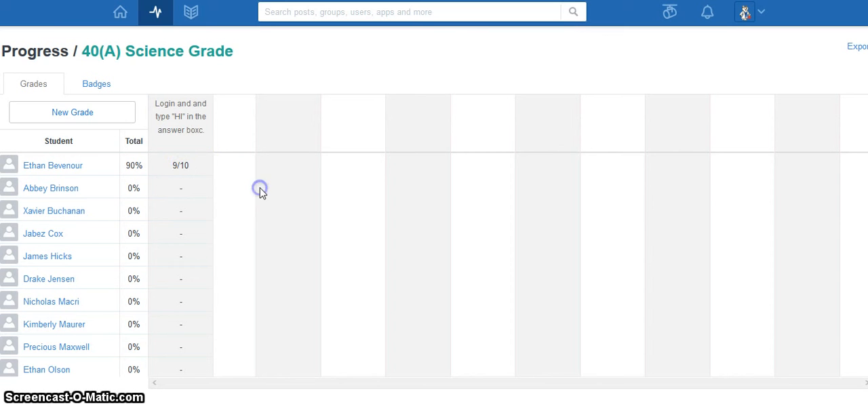
- Try to clear both score values of the first student's grade for the "HI" assignment
left_click(184, 165)
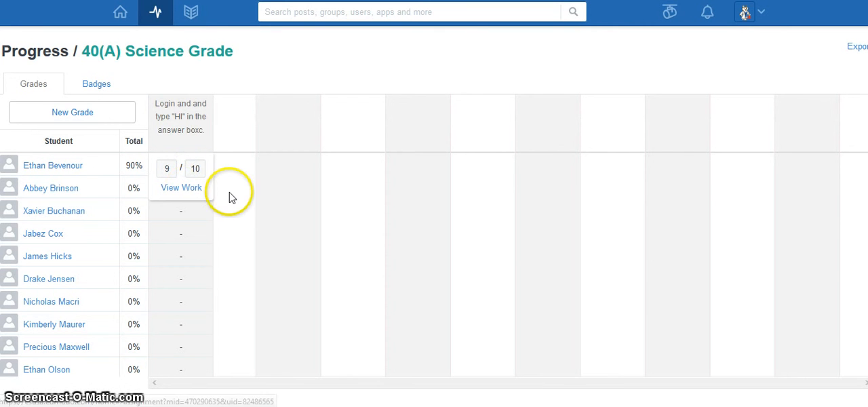
left_click(196, 170)
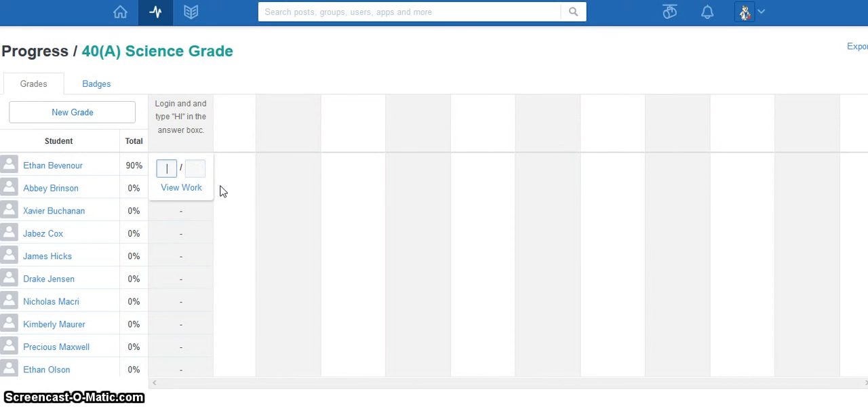
left_click(250, 183)
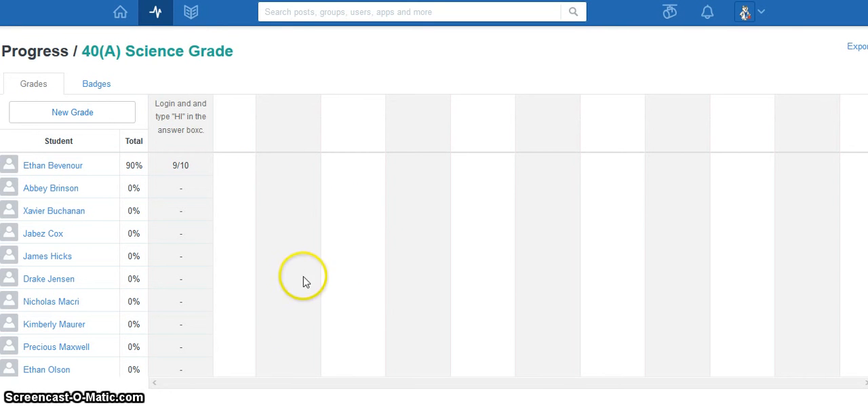
- Return to the home page, check the notifications, and read the discussion behind the reply notification
left_click(122, 11)
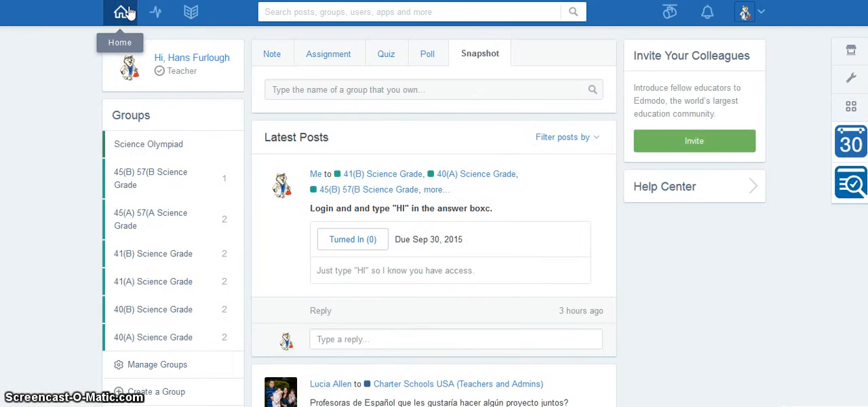
left_click(709, 13)
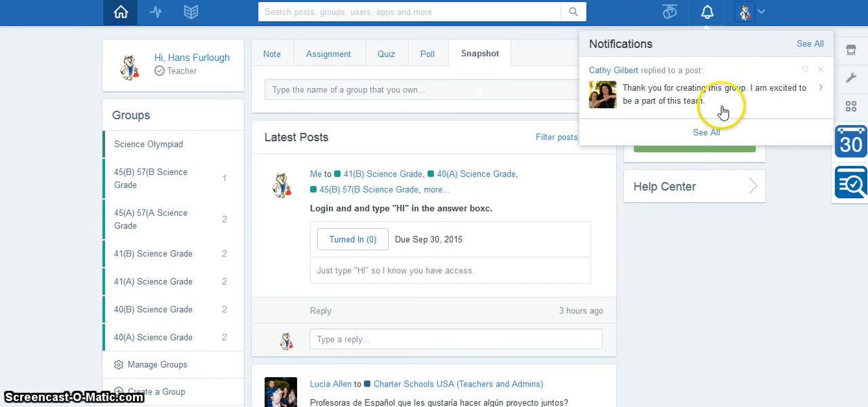
left_click(706, 99)
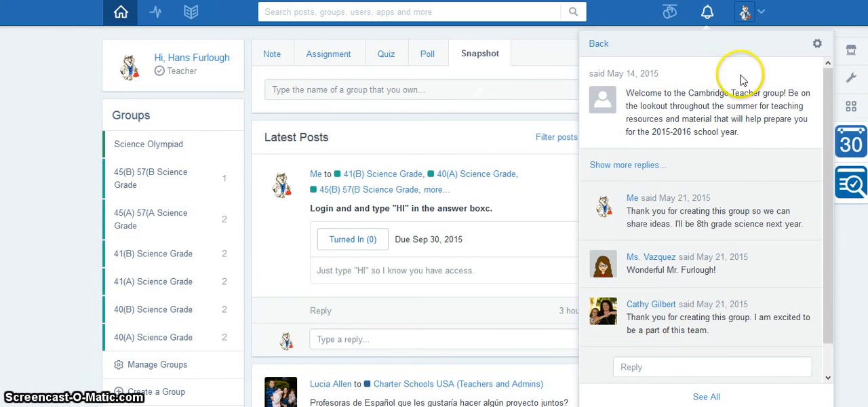
- Open the account settings and look over the personal information, school and profile URL sections
left_click(767, 18)
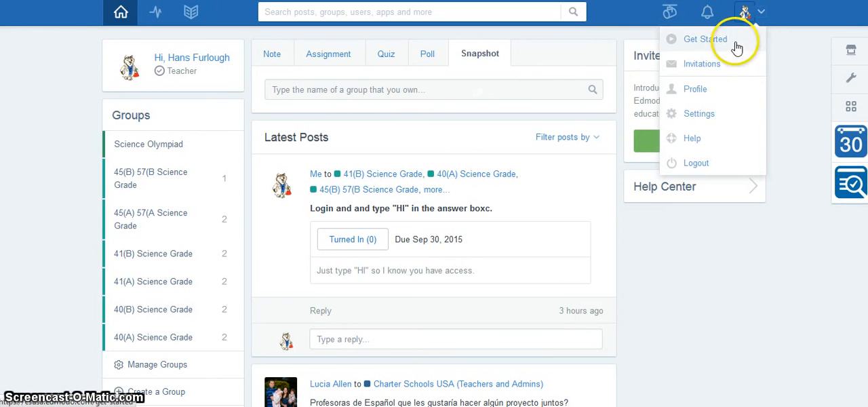
left_click(722, 119)
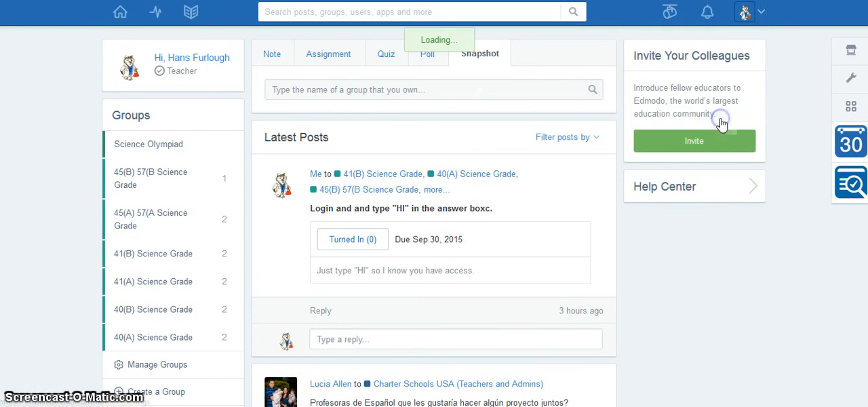
scroll(440, 222, "down", 2)
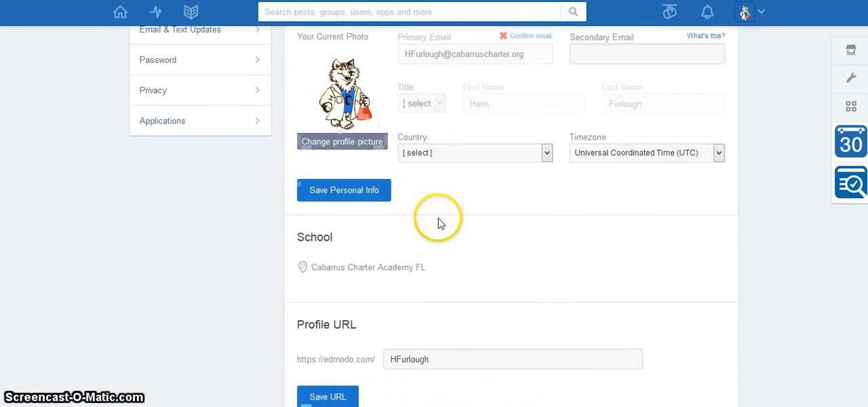
scroll(441, 222, "up", 2)
scroll(578, 263, "down", 2)
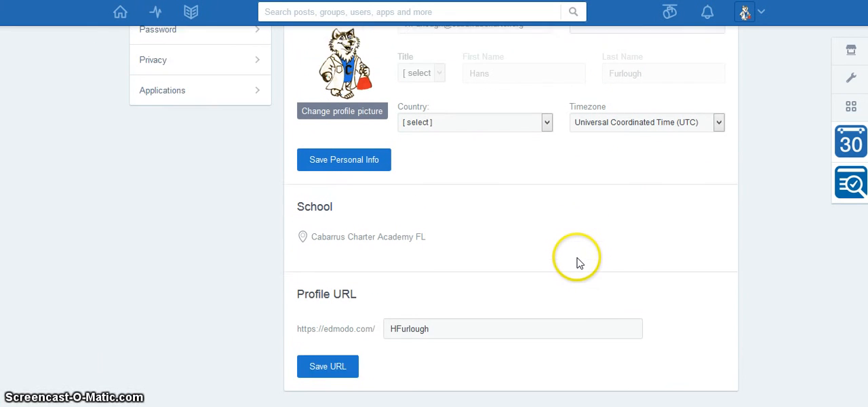
- Set the account timezone to Eastern Standard Time (GMT-5:00)
left_click(636, 92)
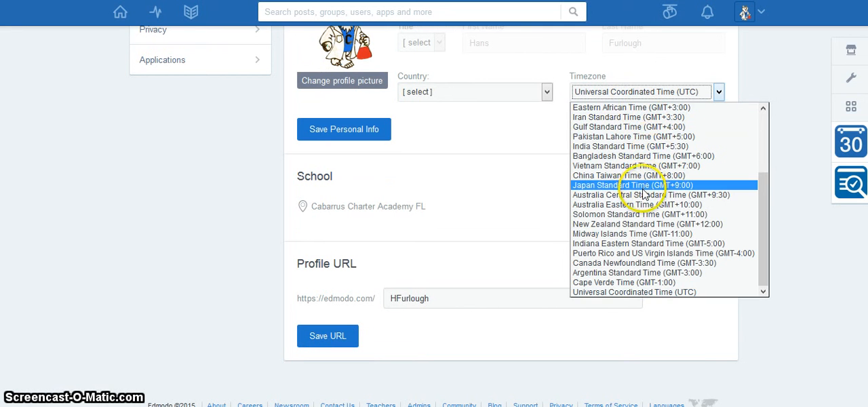
scroll(652, 190, "up", 1)
scroll(644, 196, "up", 2)
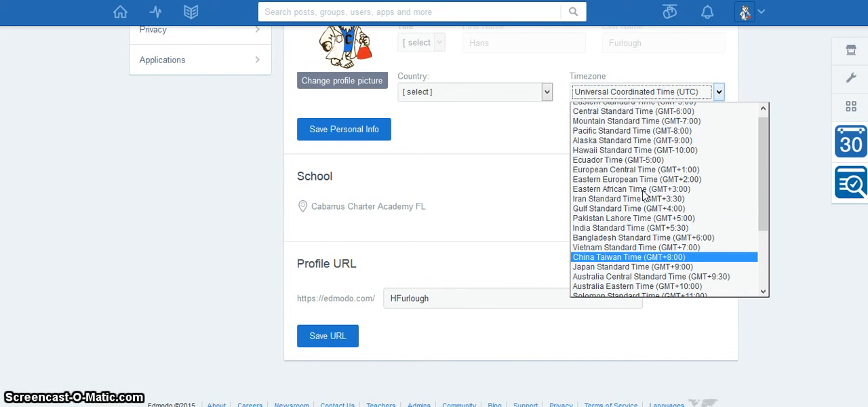
scroll(641, 184, "up", 1)
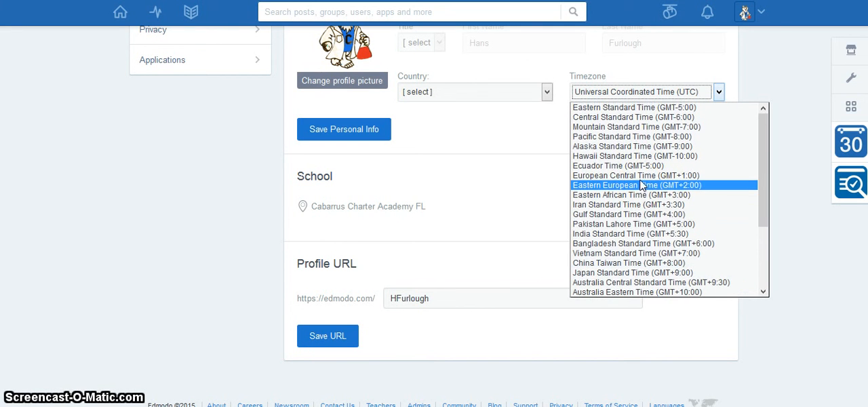
left_click(650, 111)
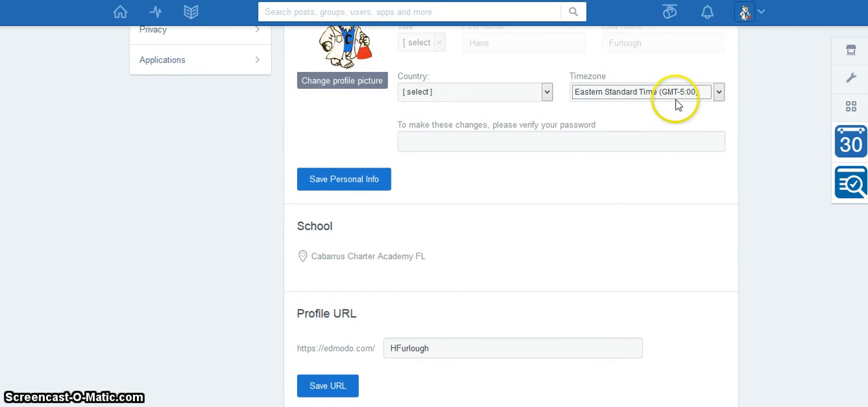
- Try to save the personal info with the password verification field left empty
left_click(584, 144)
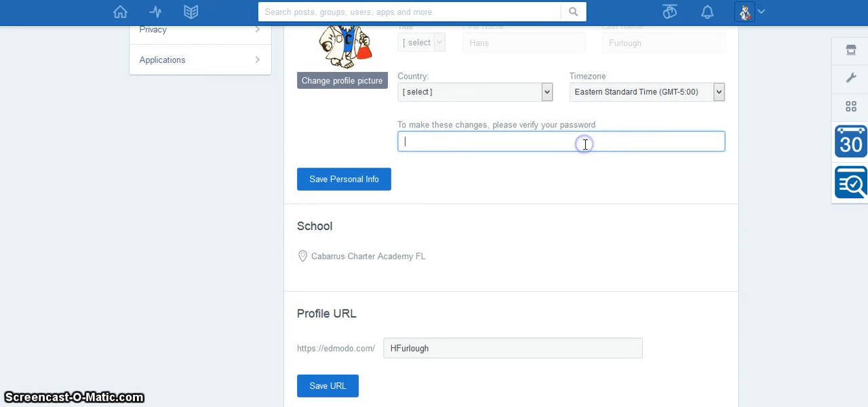
left_click(548, 230)
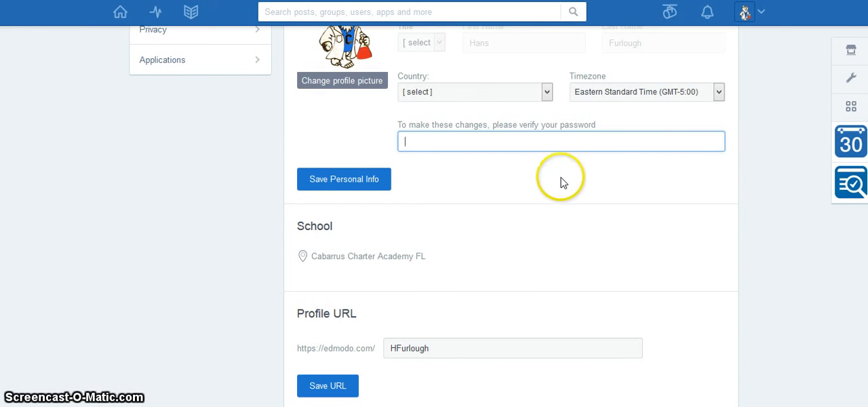
left_click(558, 143)
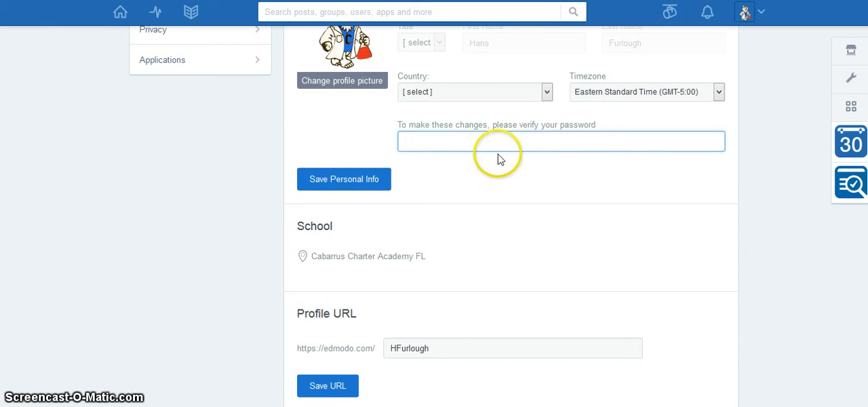
left_click(351, 186)
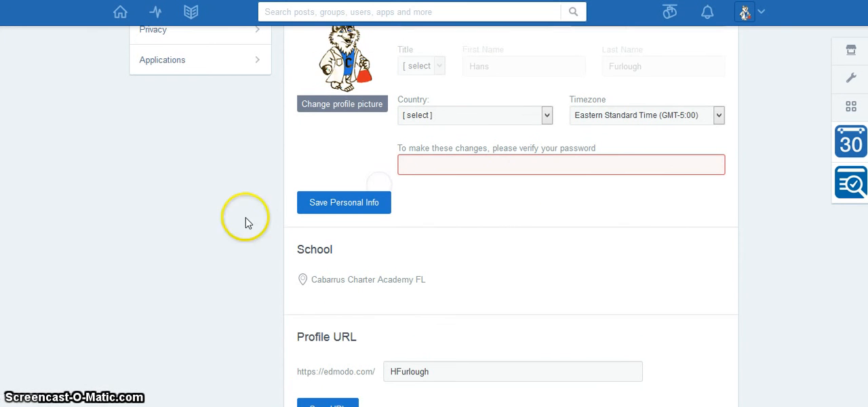
- View the Email & Text Updates settings, look through the account options including Logout, and dismiss them
scroll(203, 230, "down", 2)
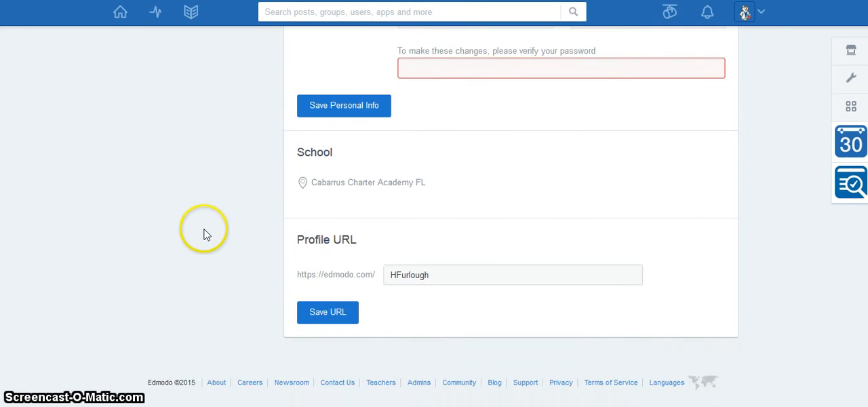
scroll(203, 233, "up", 5)
left_click(175, 85)
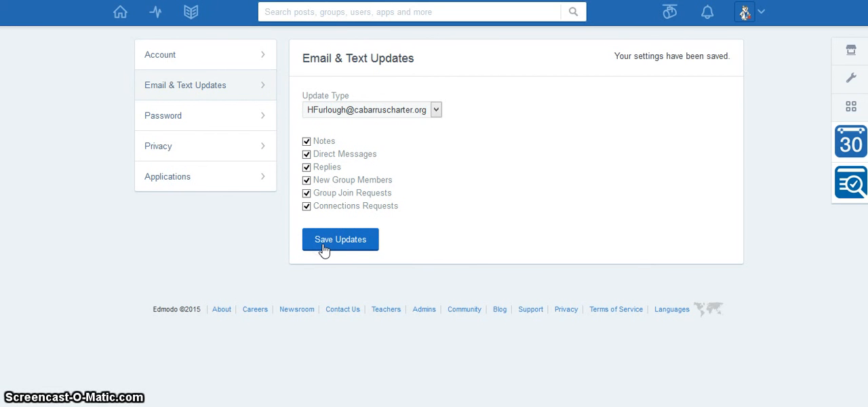
left_click(762, 14)
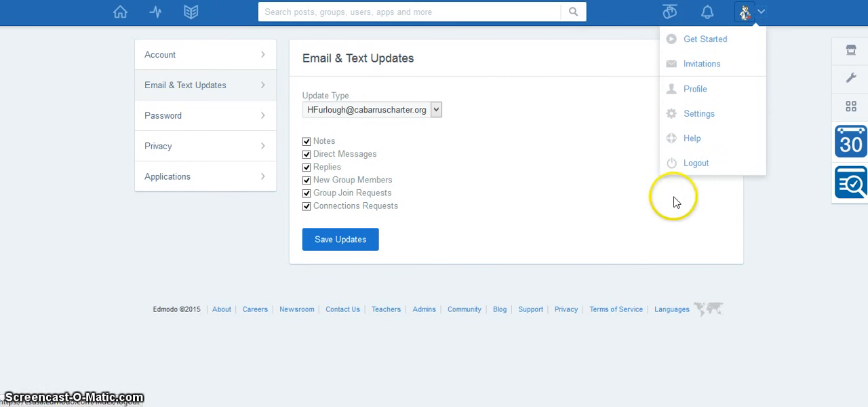
left_click(133, 268)
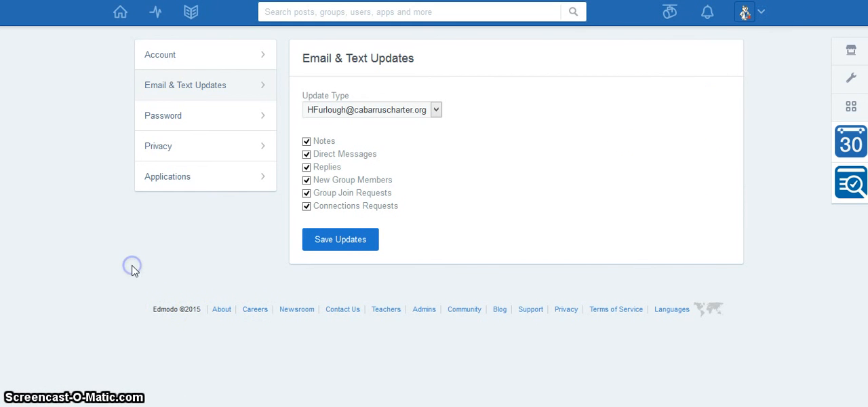